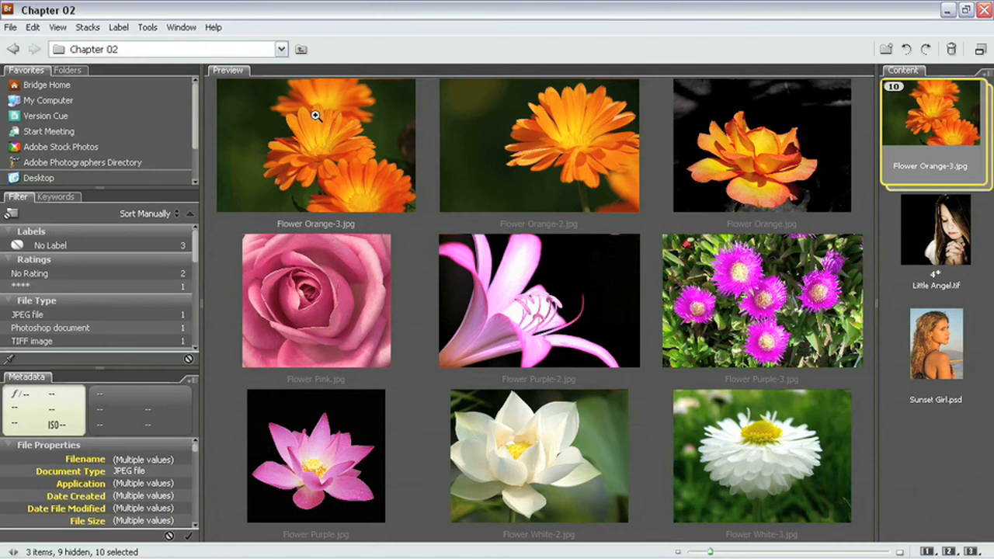
- Ungroup the ten flower photos from their stack
click(95, 31)
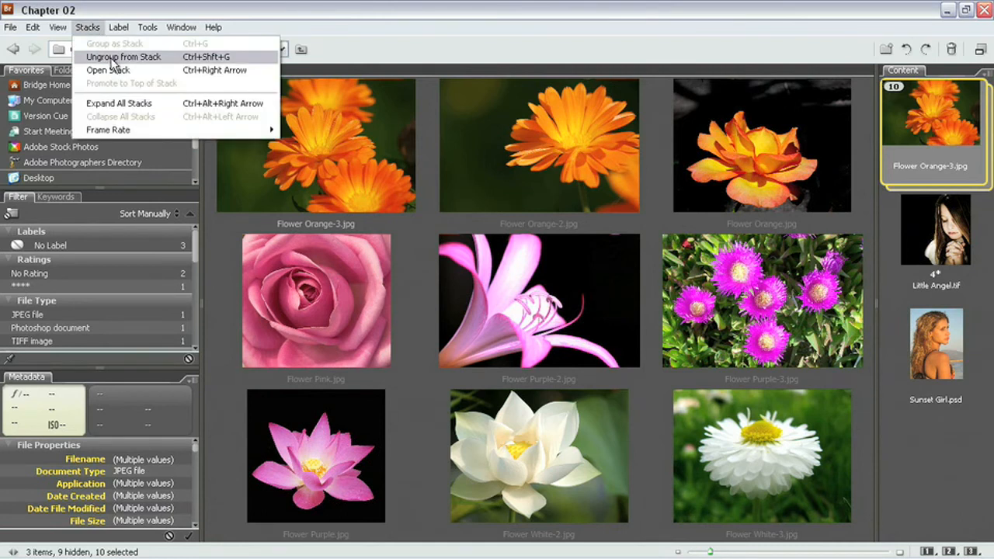
click(113, 57)
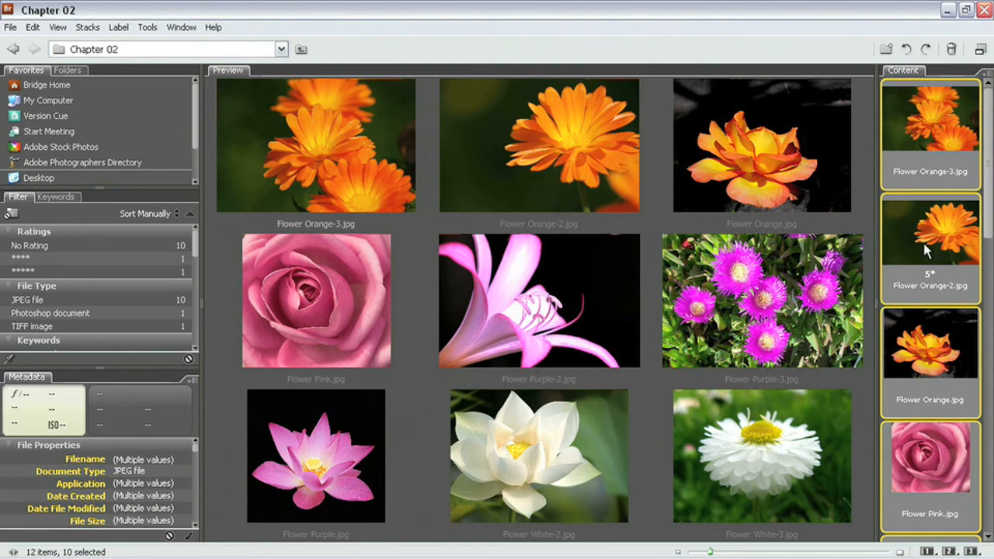
- Rate Flower Orange-2.jpg and Flower Orange-3.jpg four stars each
click(929, 284)
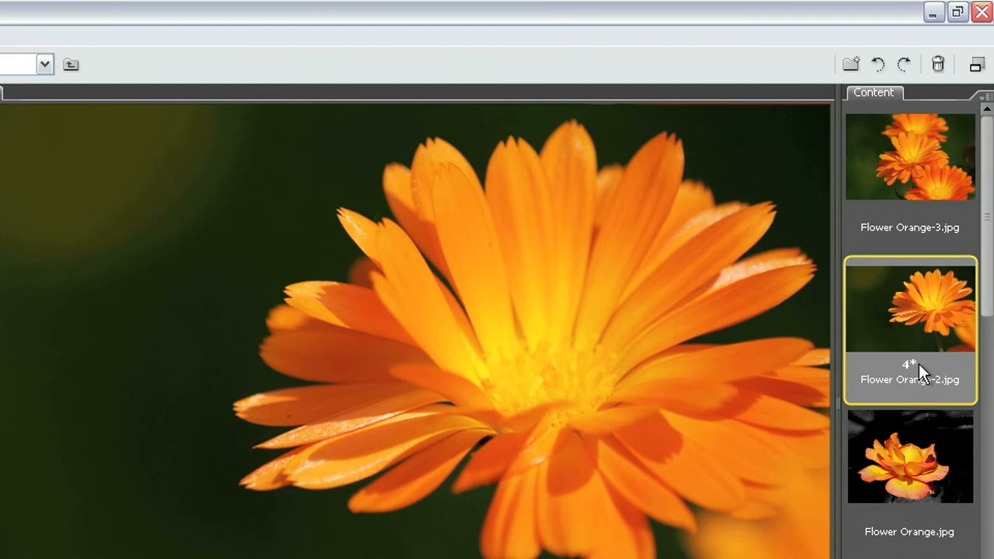
key(Up)
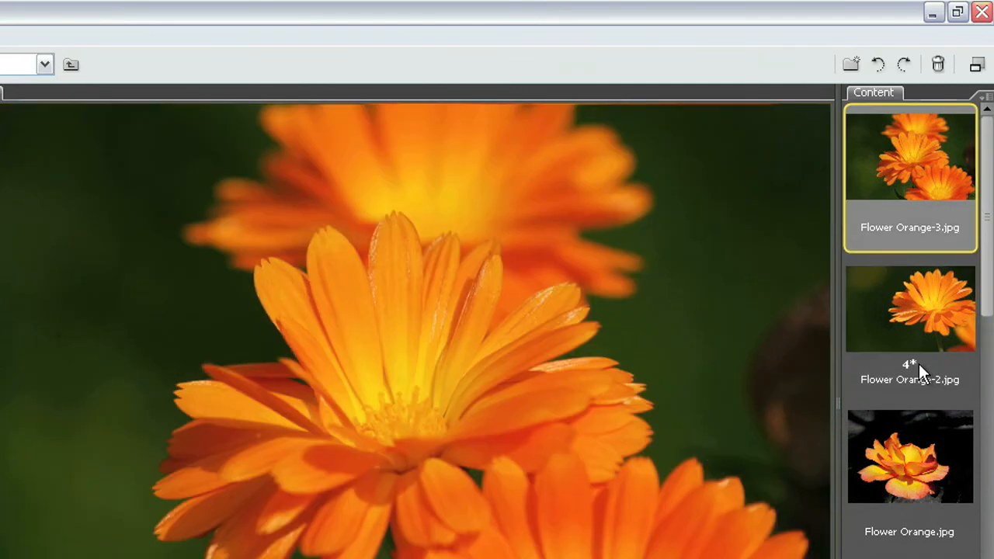
key(4)
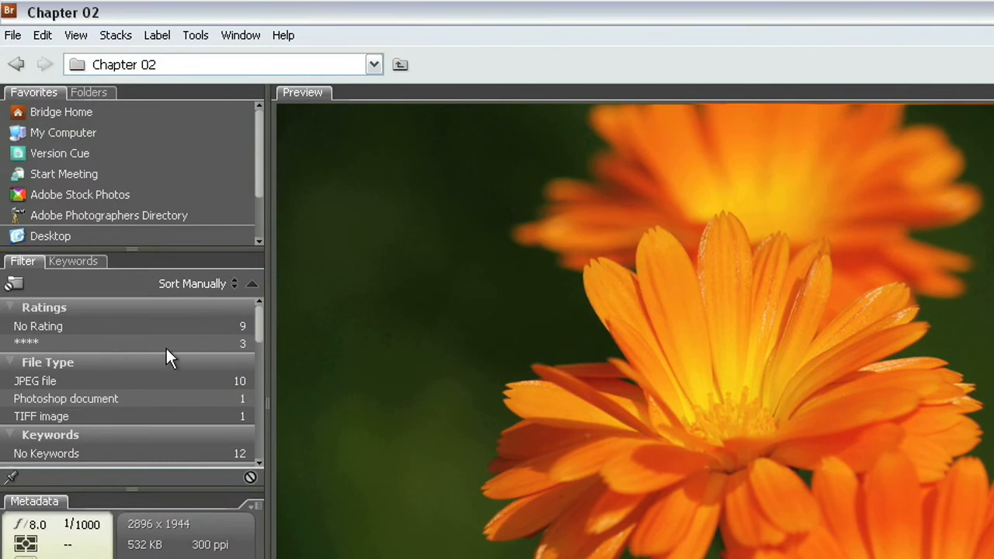
- Filter the folder first by No Rating and then by four stars, clearing each rating filter after viewing its photos
click(11, 327)
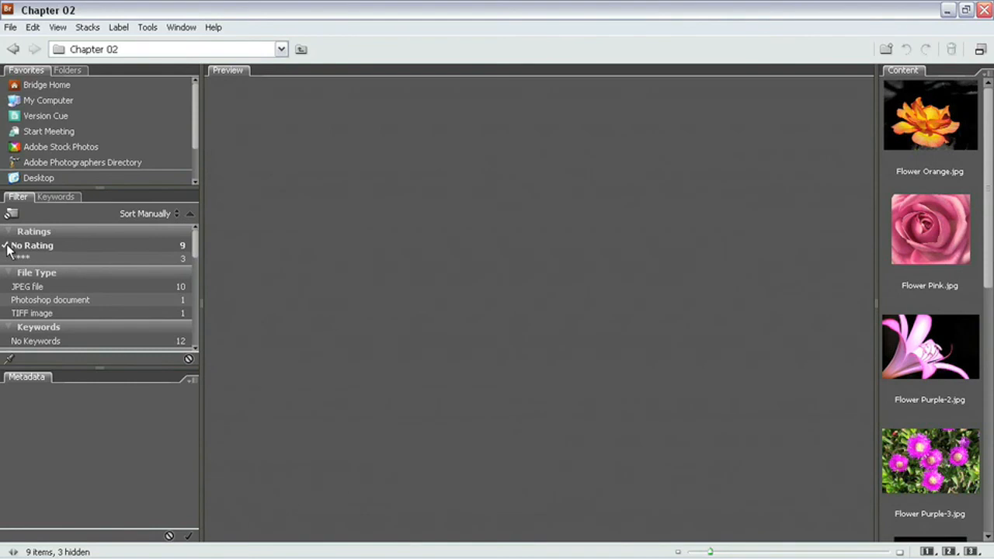
click(7, 246)
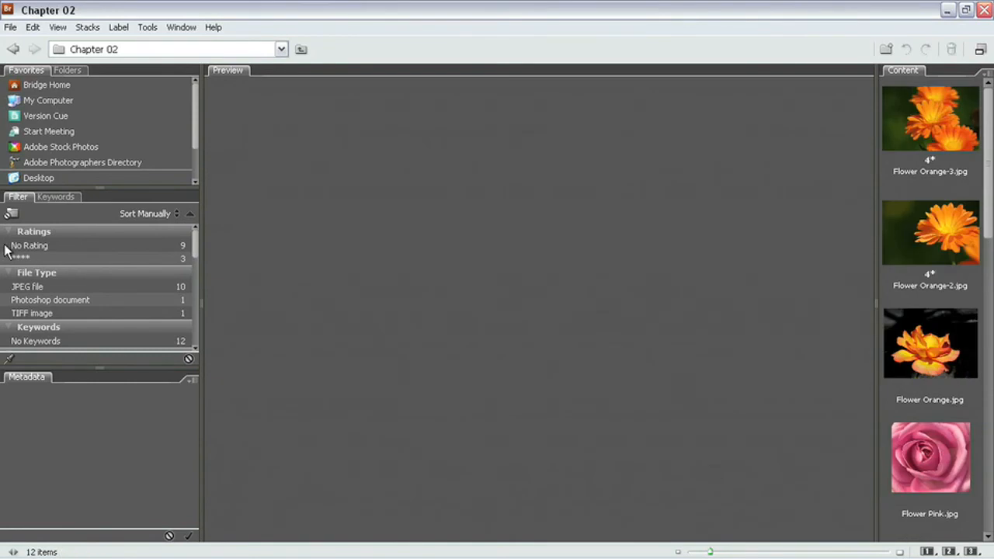
click(6, 258)
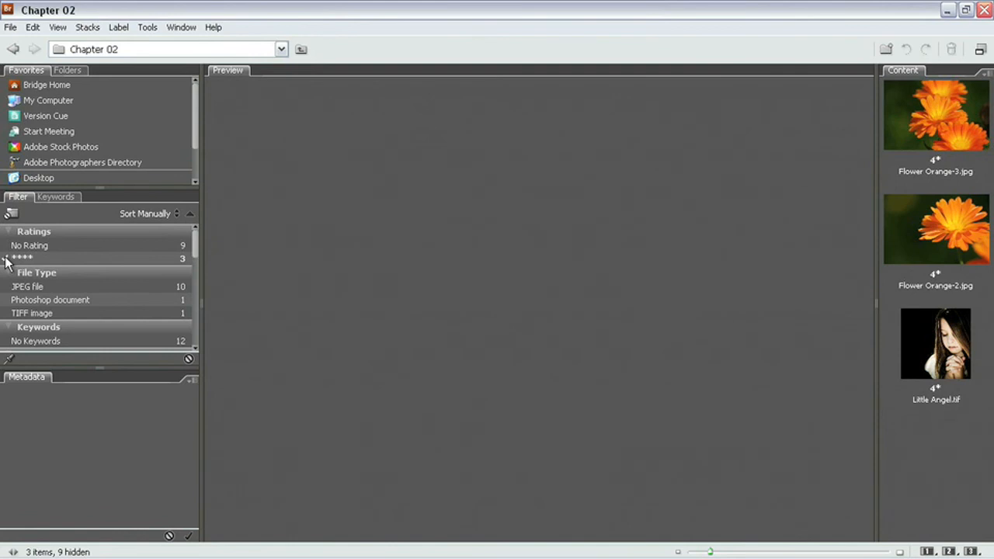
click(7, 259)
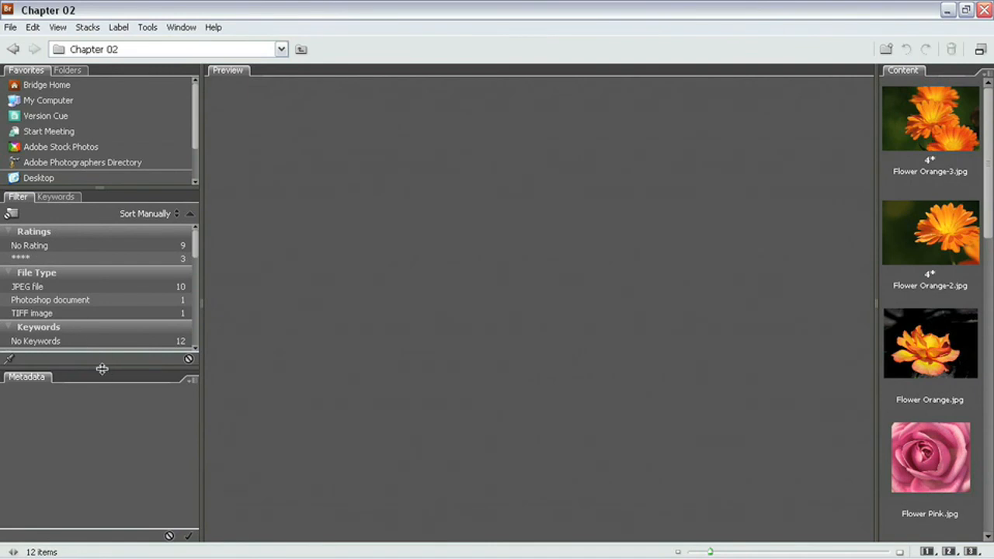
- Enlarge the filter list and view the JPEG, Photoshop document and TIFF files separately, previewing Little Angel.tif before clearing the file type filter
drag(101, 368, 91, 506)
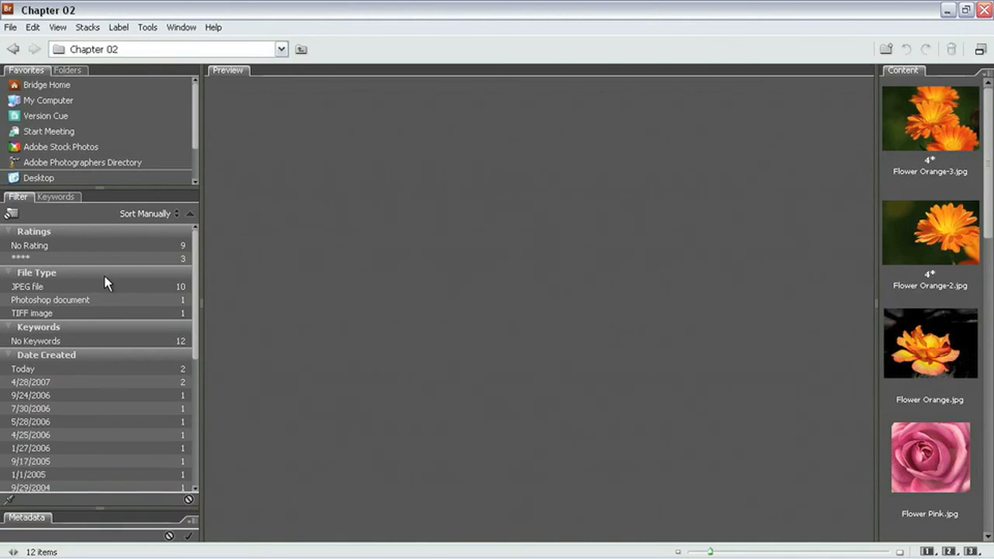
click(9, 289)
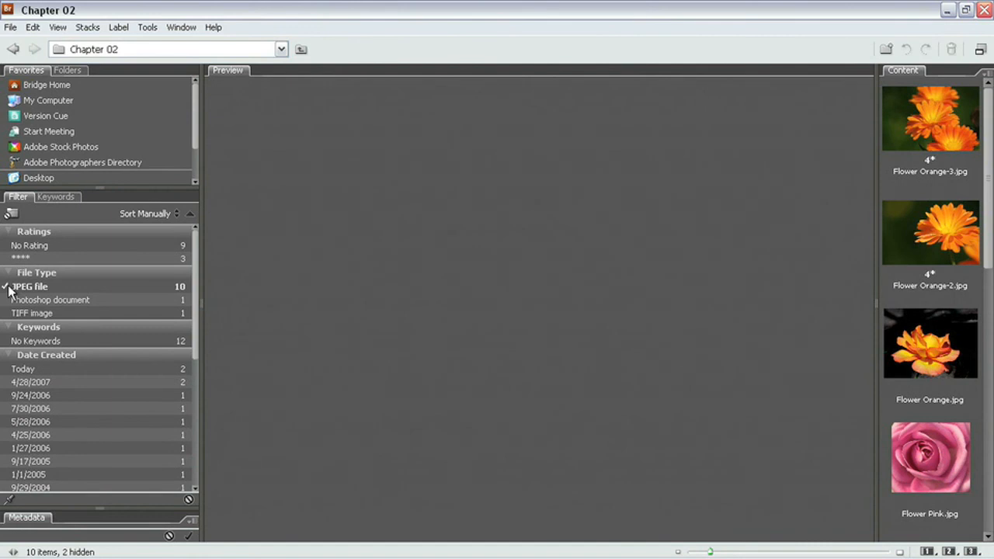
click(9, 289)
click(8, 301)
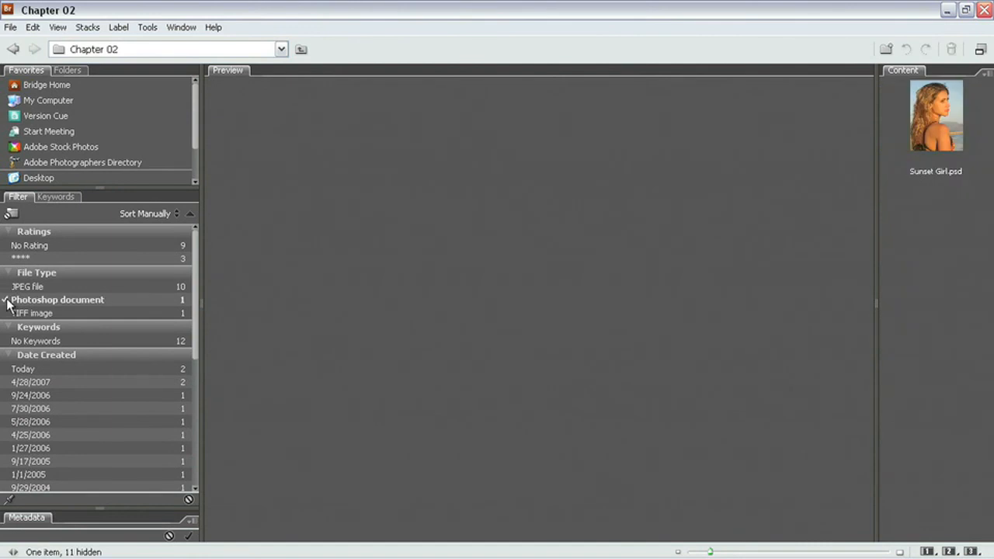
click(8, 301)
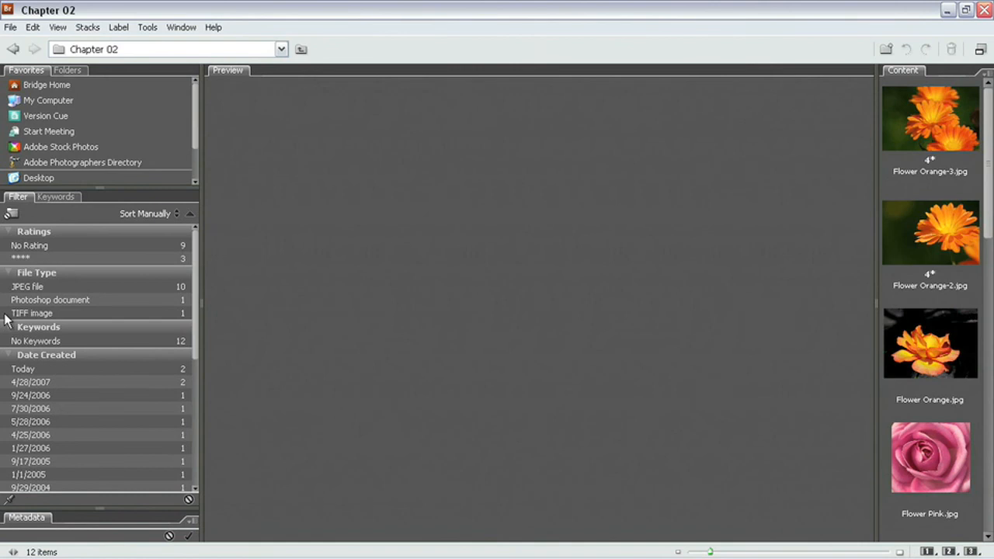
click(6, 316)
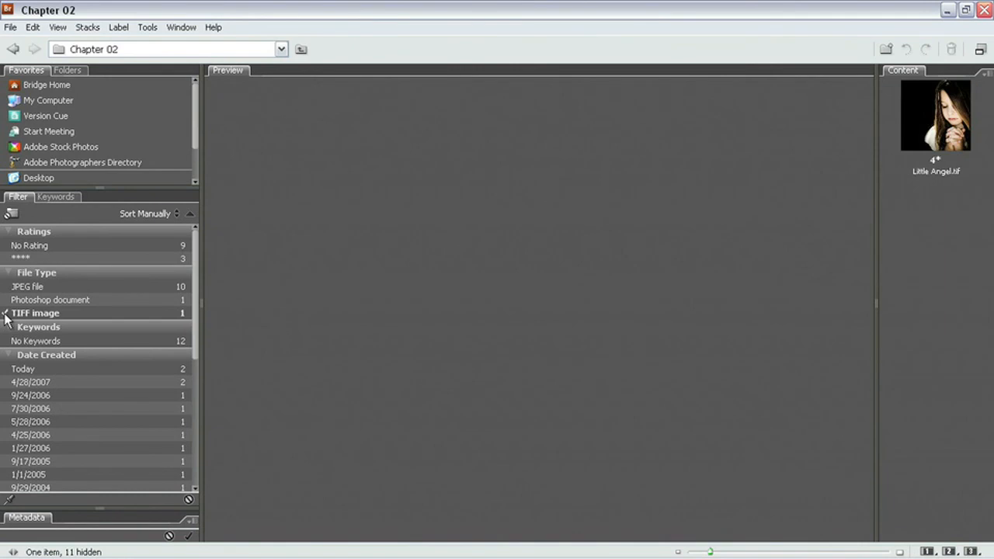
click(952, 143)
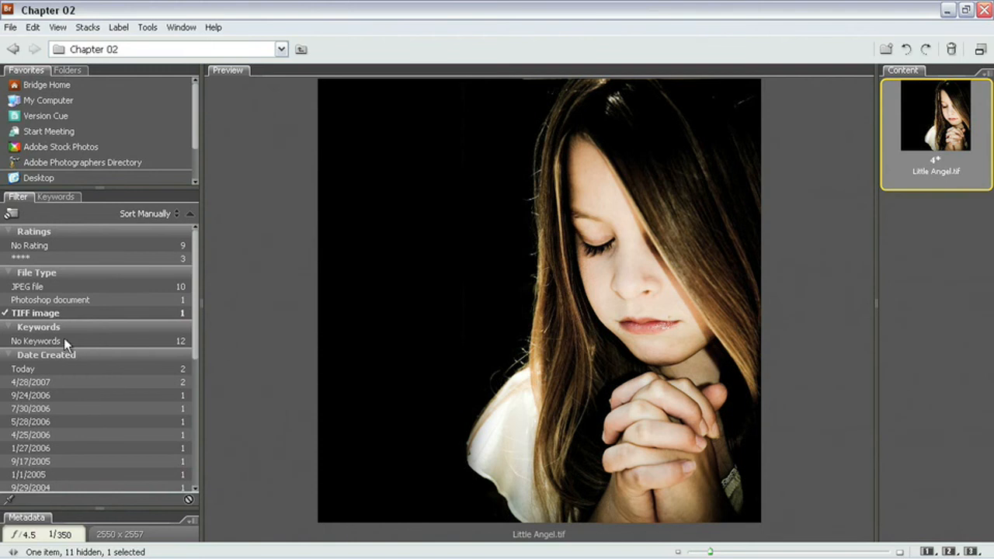
click(12, 314)
- Filter the photos by No Keywords, then by the creation dates Today, 4/28/2007 and 9/24/2006, and clear these filters
click(8, 344)
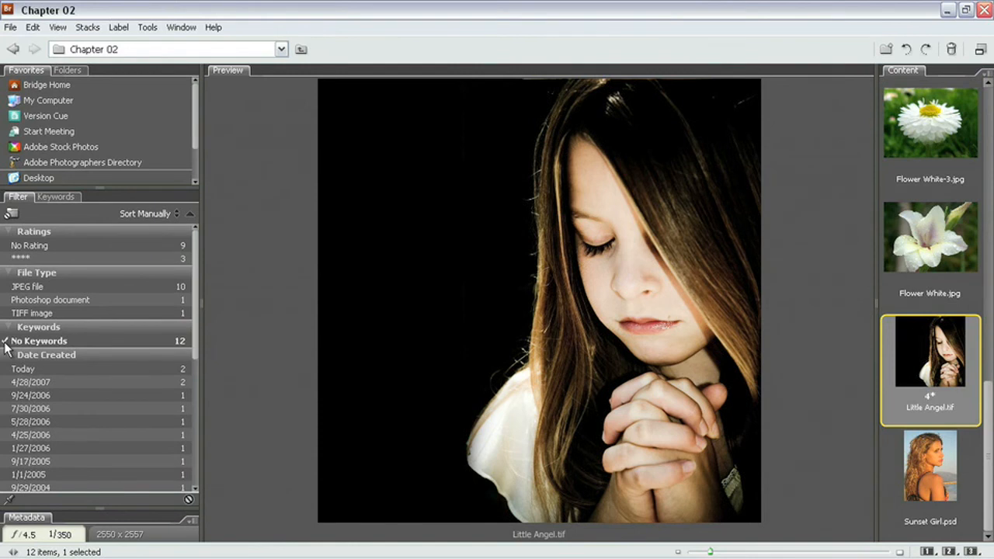
click(7, 343)
click(6, 370)
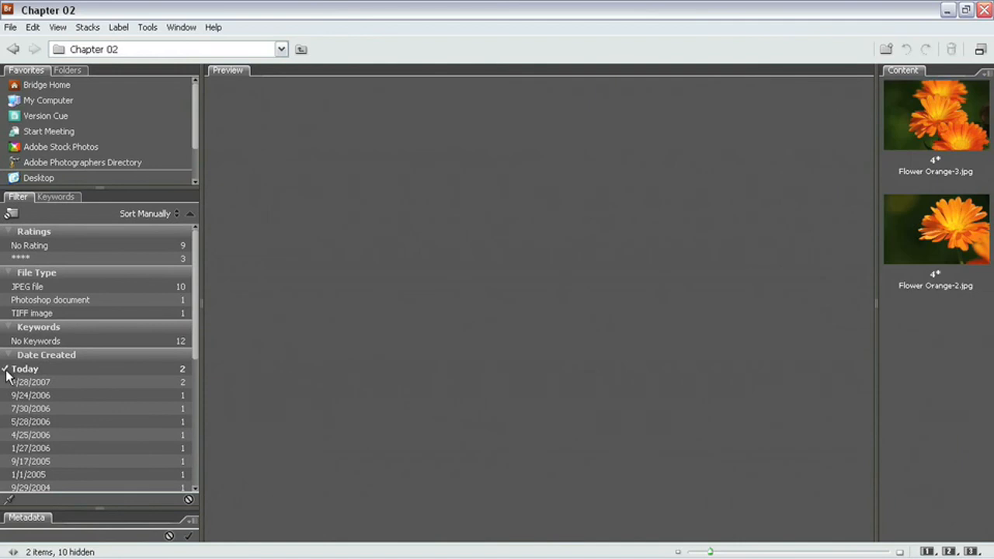
click(6, 371)
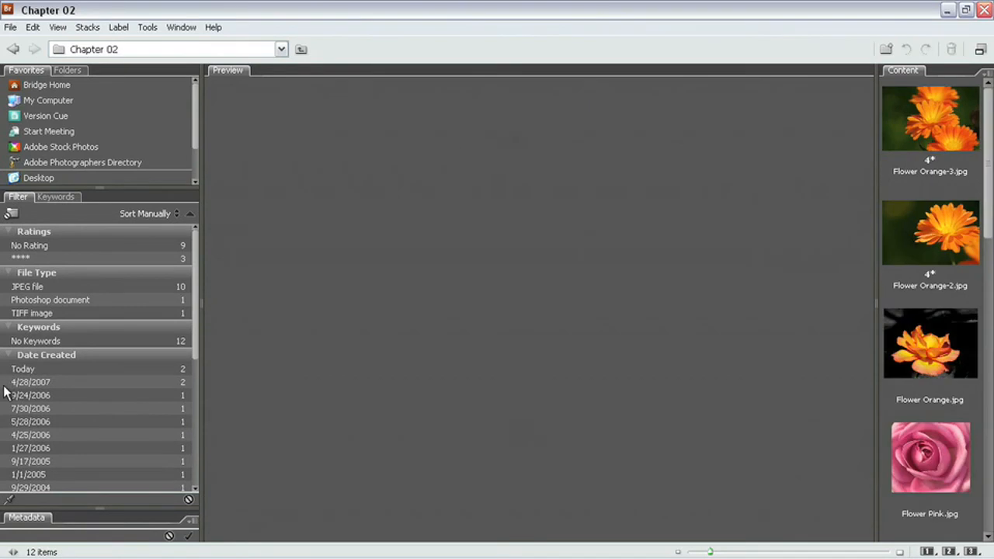
click(6, 383)
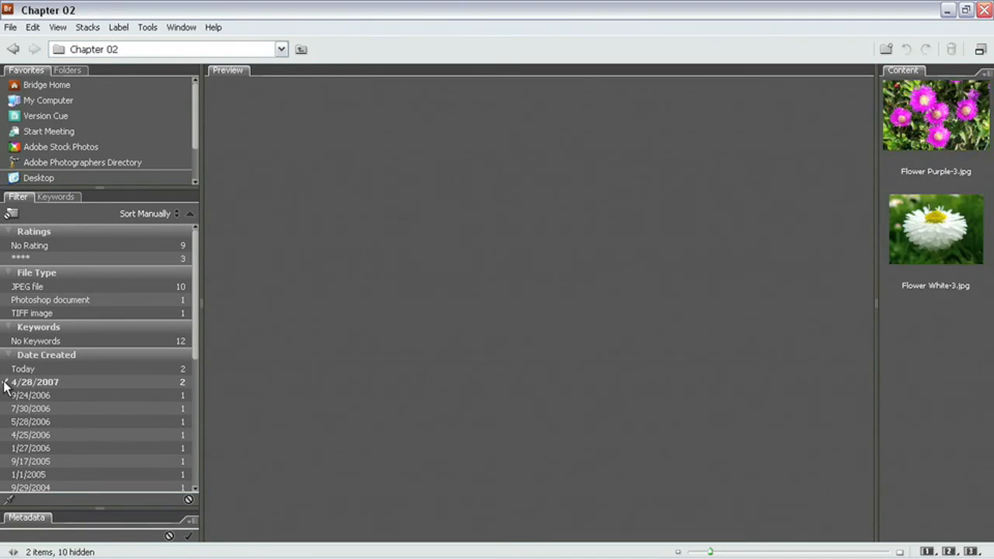
click(6, 395)
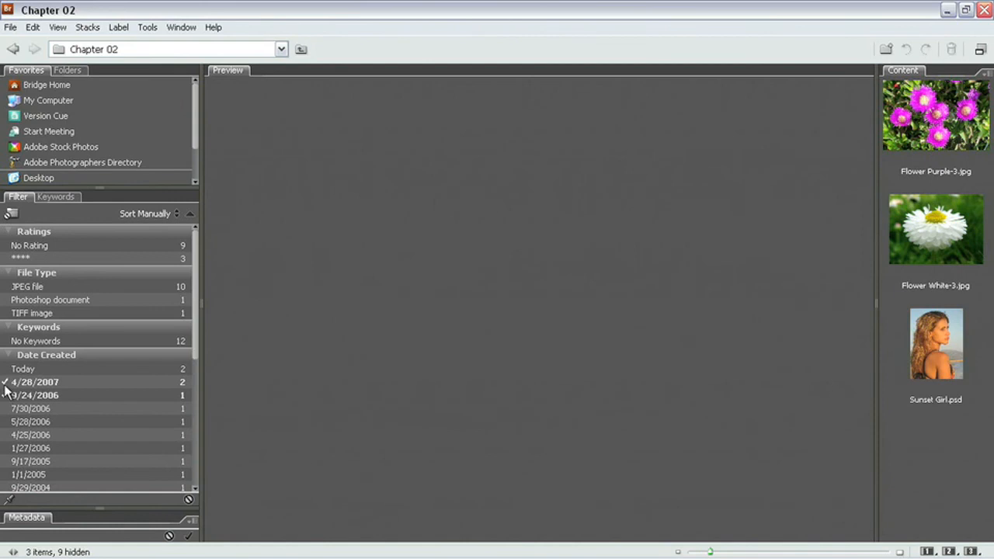
click(6, 383)
click(7, 395)
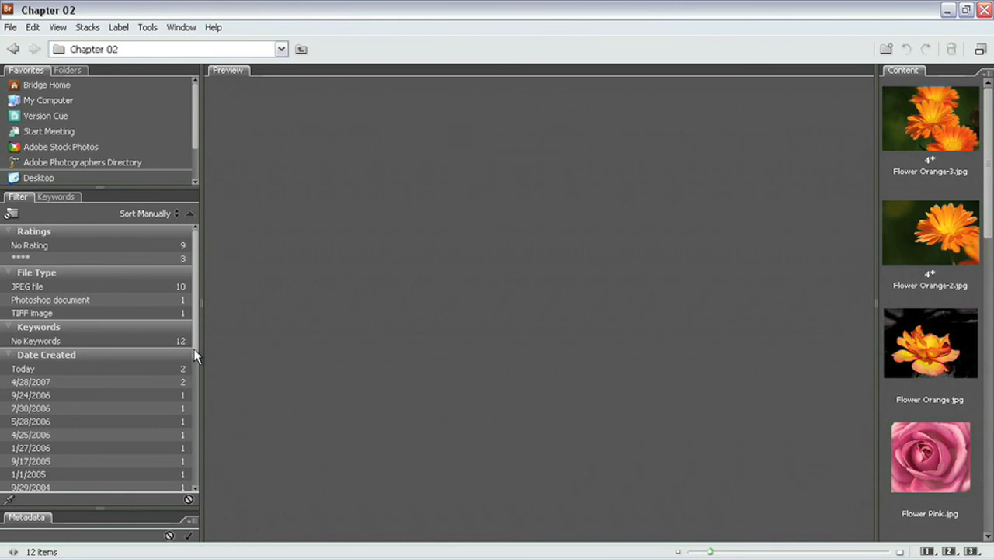
- Filter the photos in turn by Landscape, Portrait and Square orientation, clearing each filter after viewing
drag(195, 355, 167, 482)
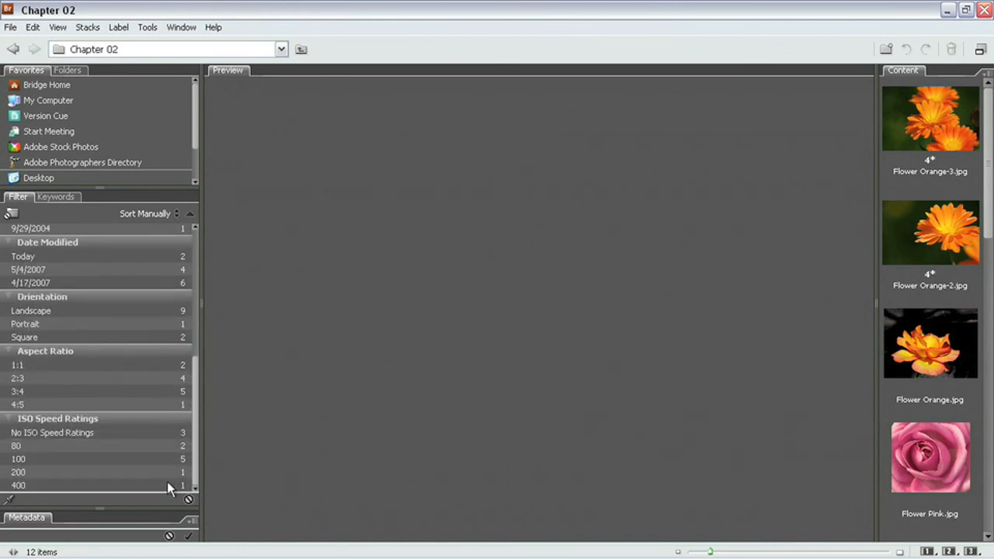
click(6, 311)
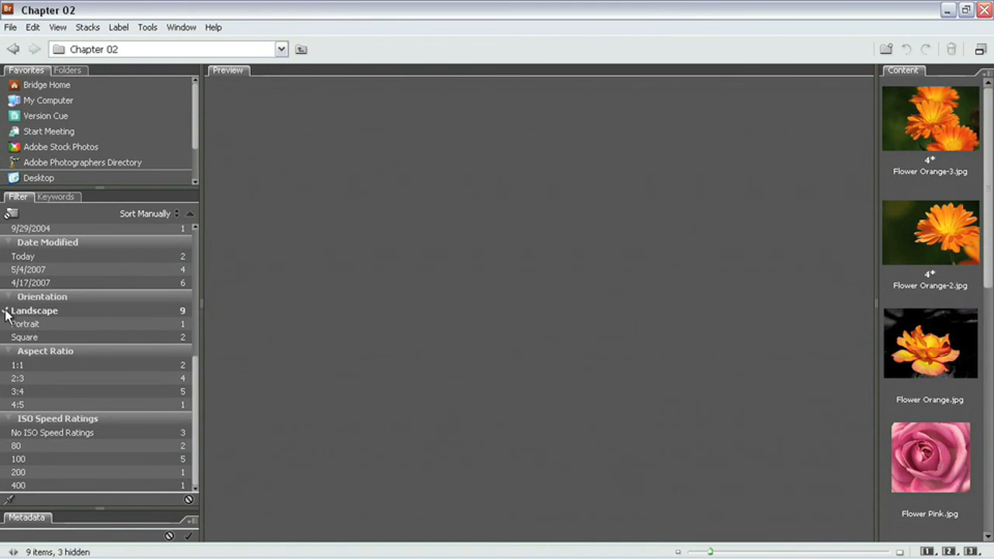
click(7, 313)
click(7, 325)
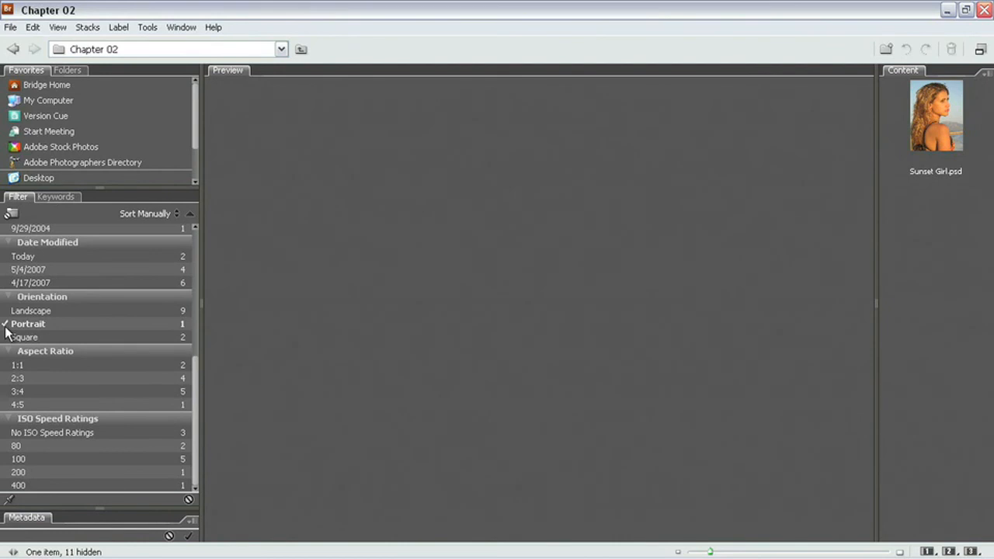
click(6, 327)
click(6, 311)
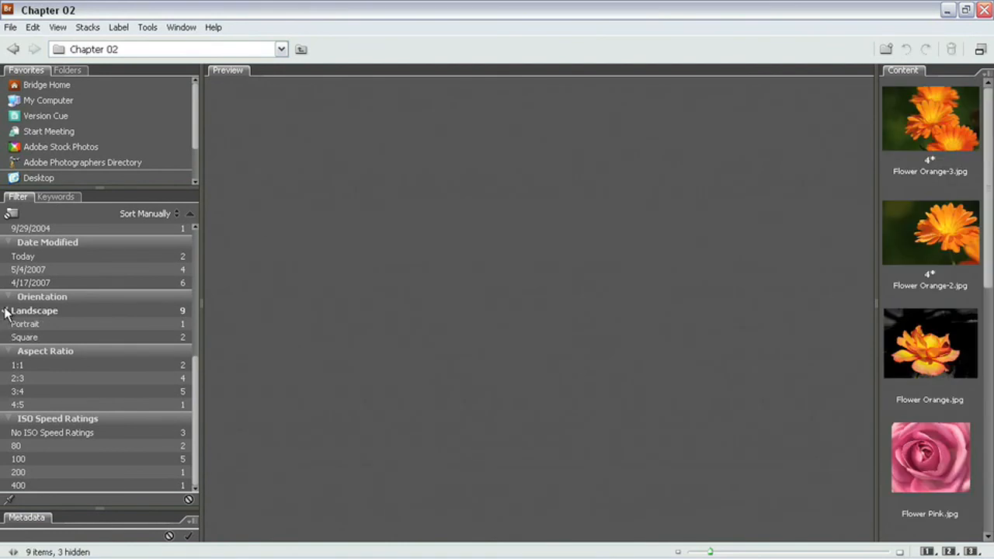
click(6, 311)
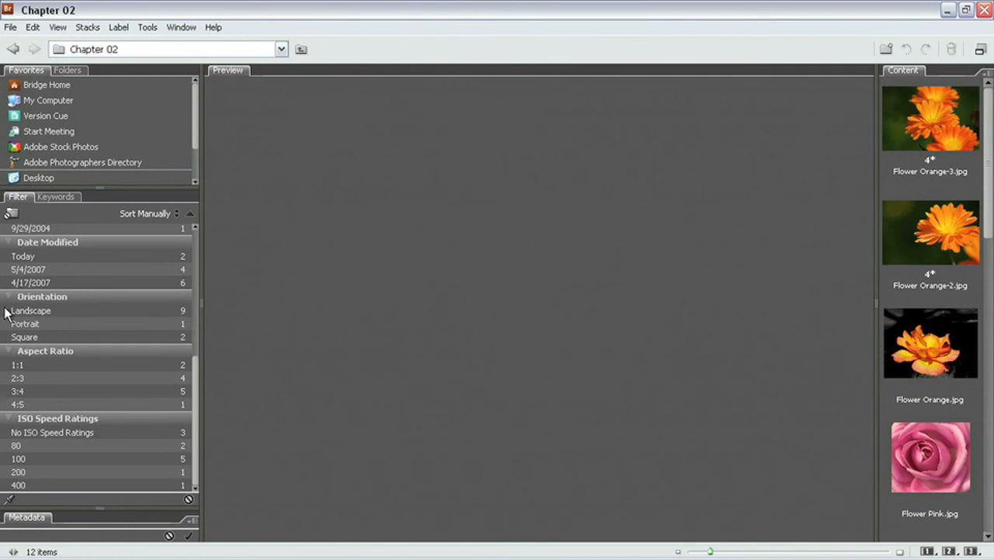
click(6, 339)
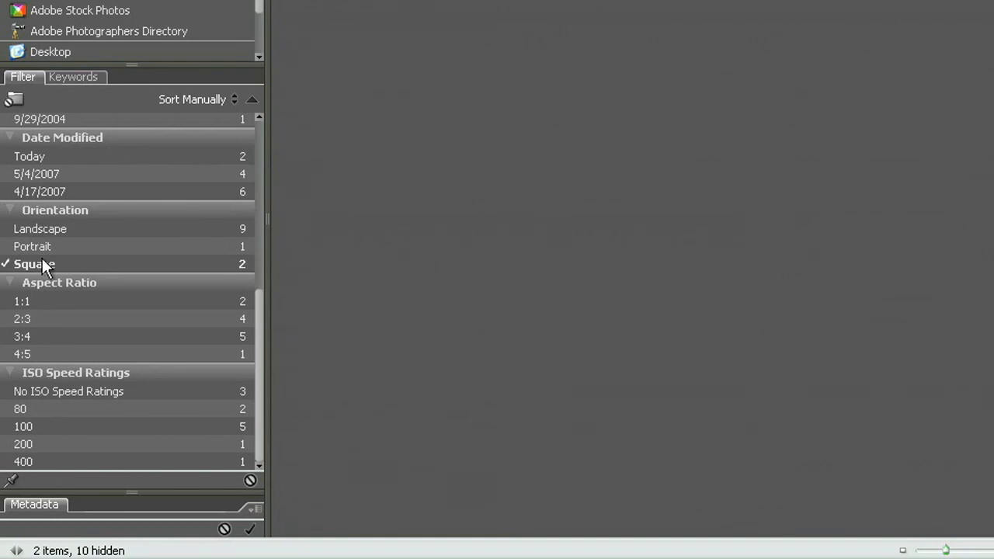
click(8, 266)
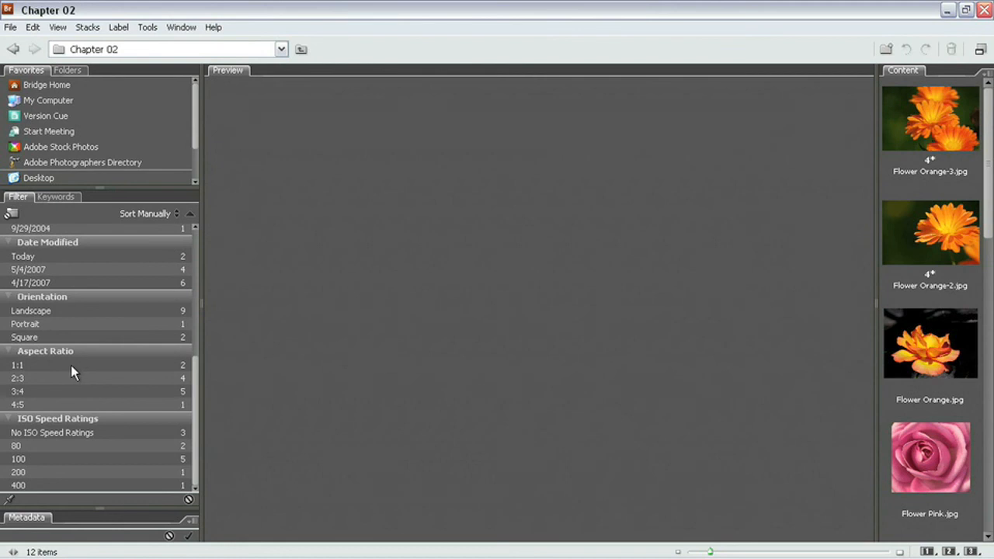
- Filter the photos in turn by the aspect ratios 1:1, 2:3, 3:4 and 4:5, clearing each filter after viewing
click(7, 365)
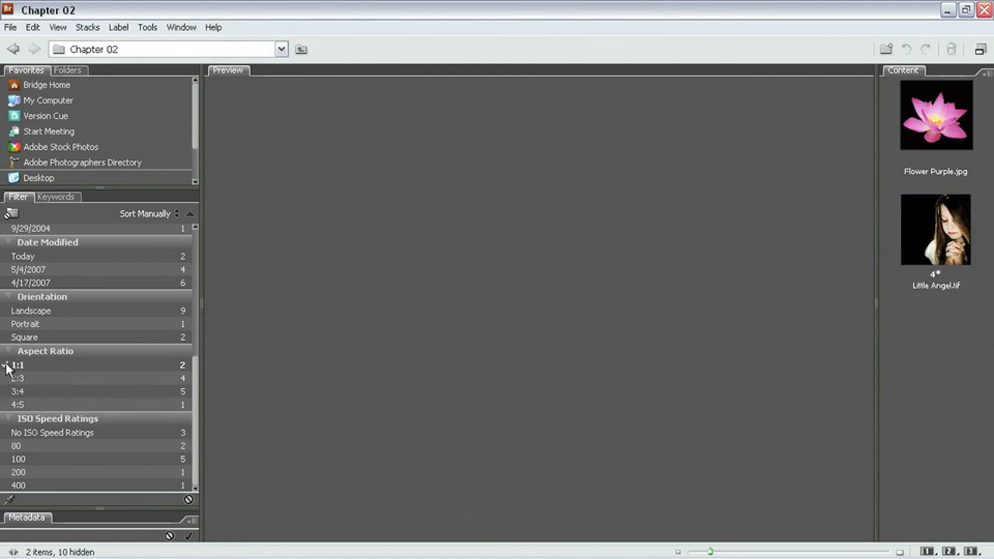
click(7, 365)
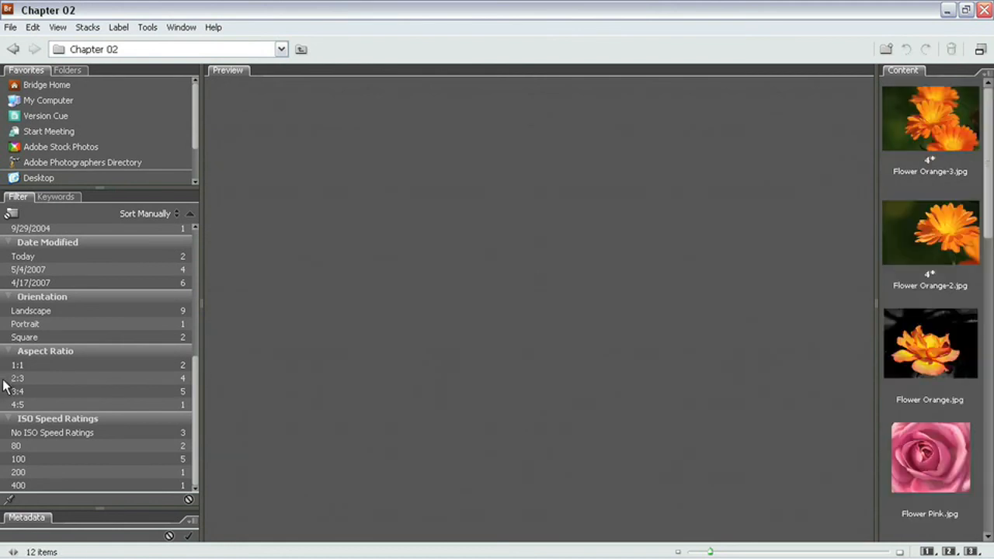
click(7, 378)
click(7, 378)
click(7, 391)
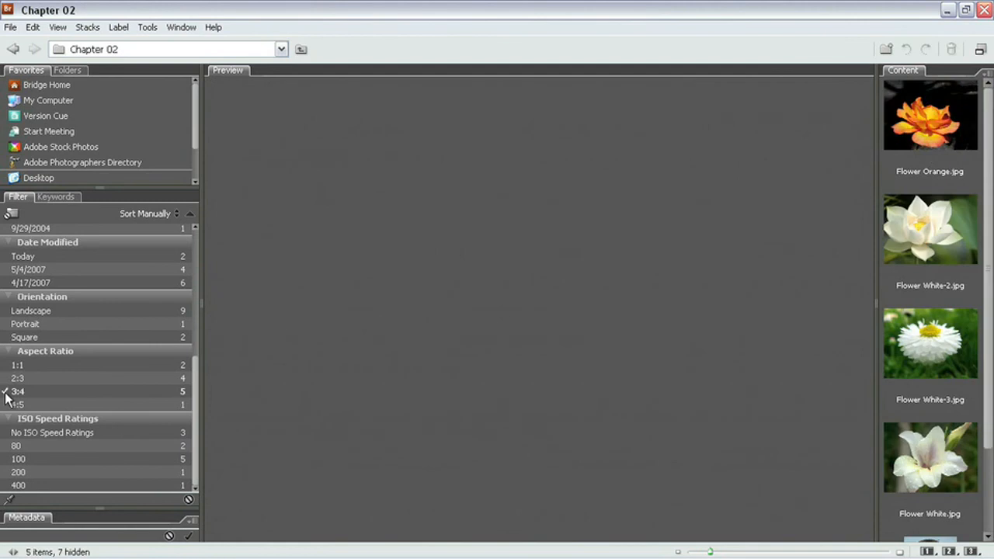
click(7, 391)
click(7, 404)
click(7, 405)
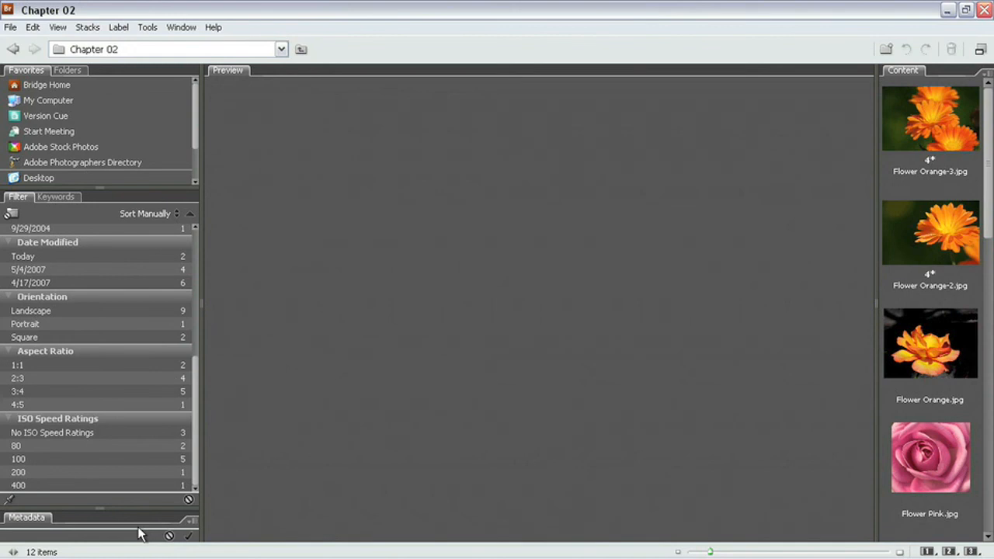
- Show the keyword list with more metadata space and select the four flower photos from Flower Orange-3.jpg to Flower Pink.jpg
drag(116, 509, 117, 389)
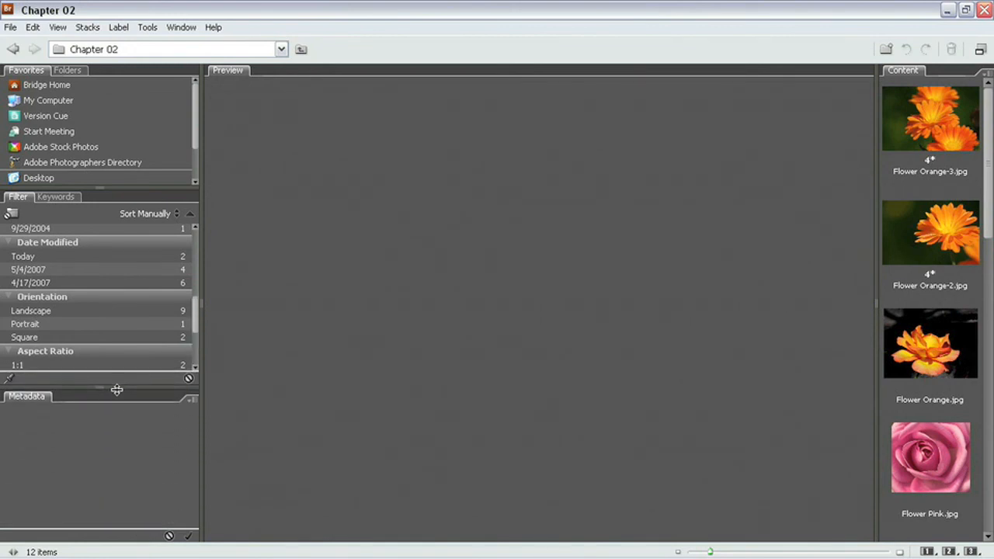
click(56, 198)
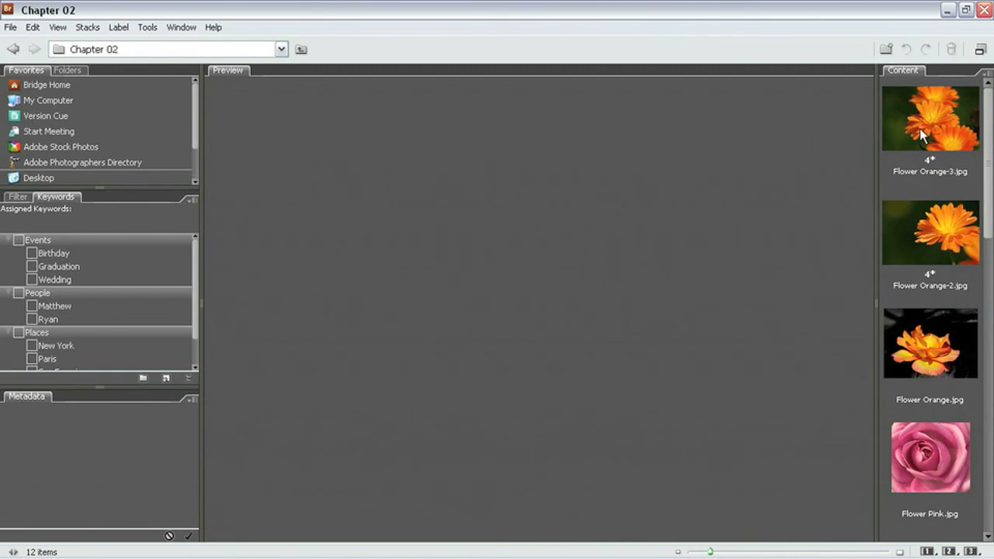
click(938, 454)
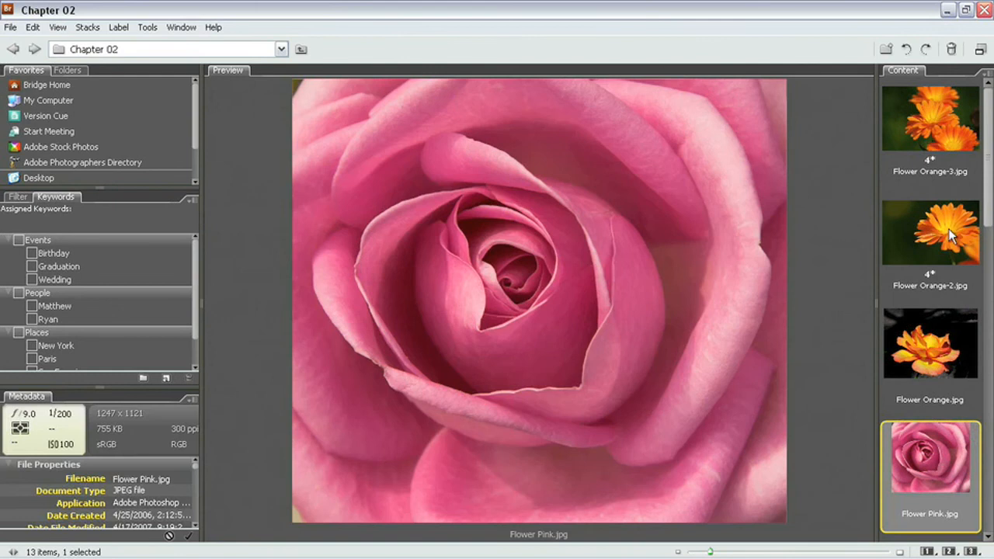
shift+click(928, 98)
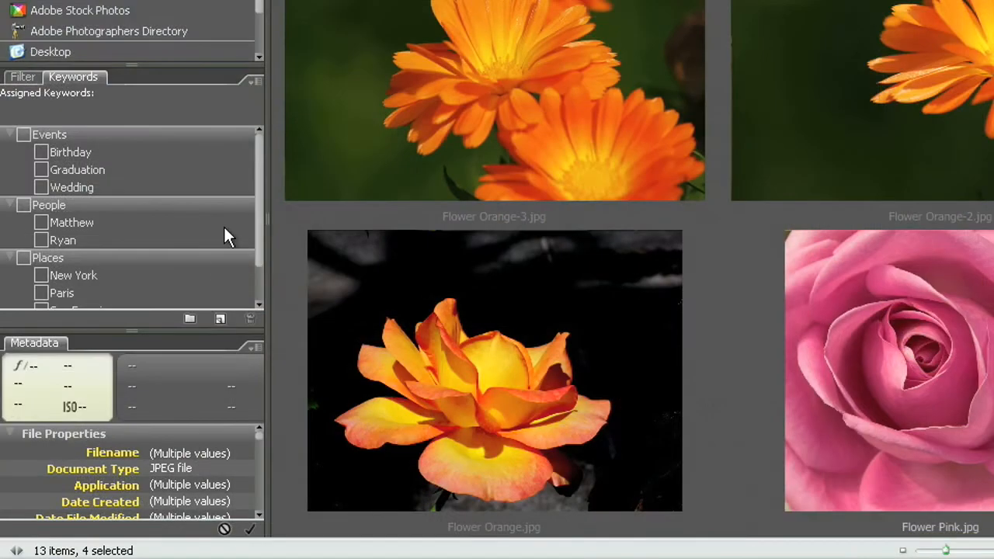
- Create a new keyword set named Flowers
click(191, 319)
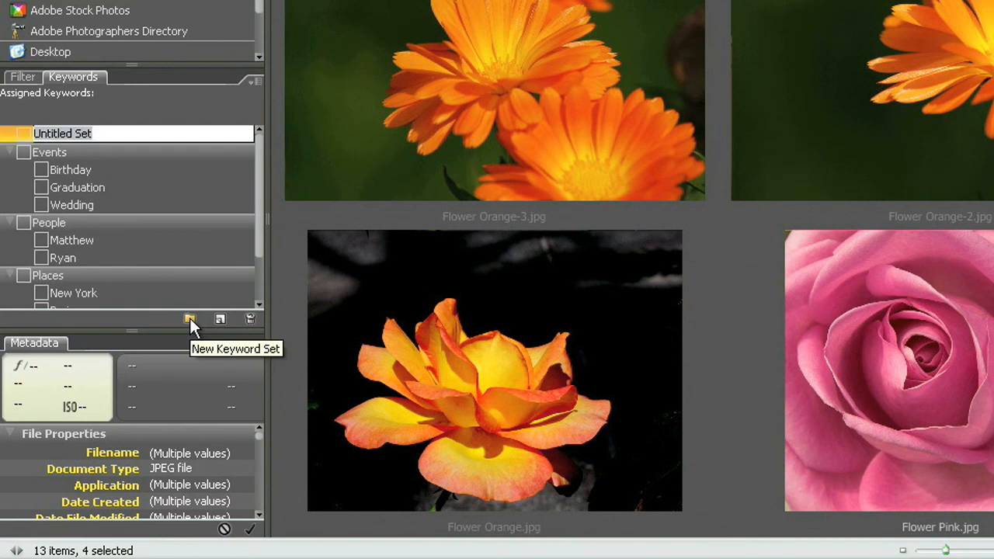
text(Flowers)
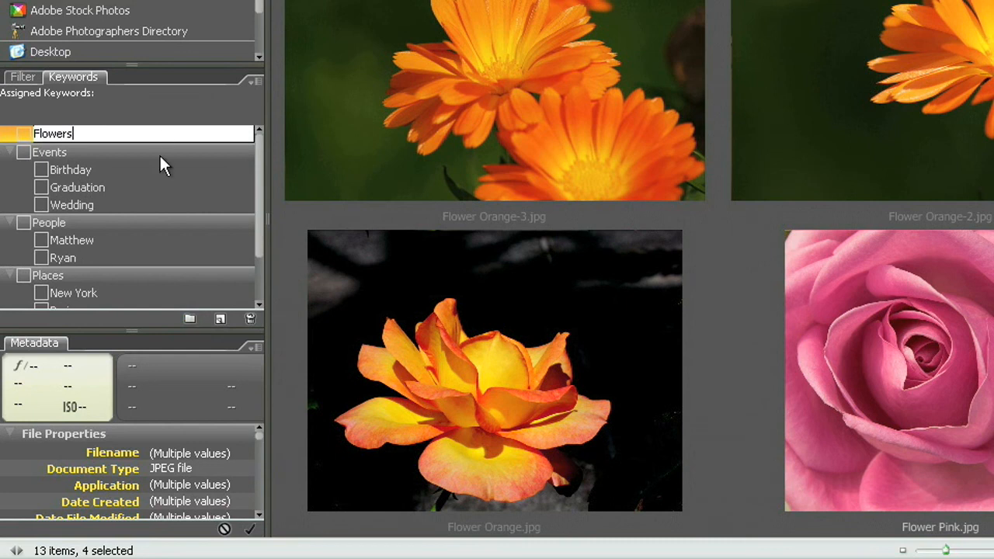
key(Return)
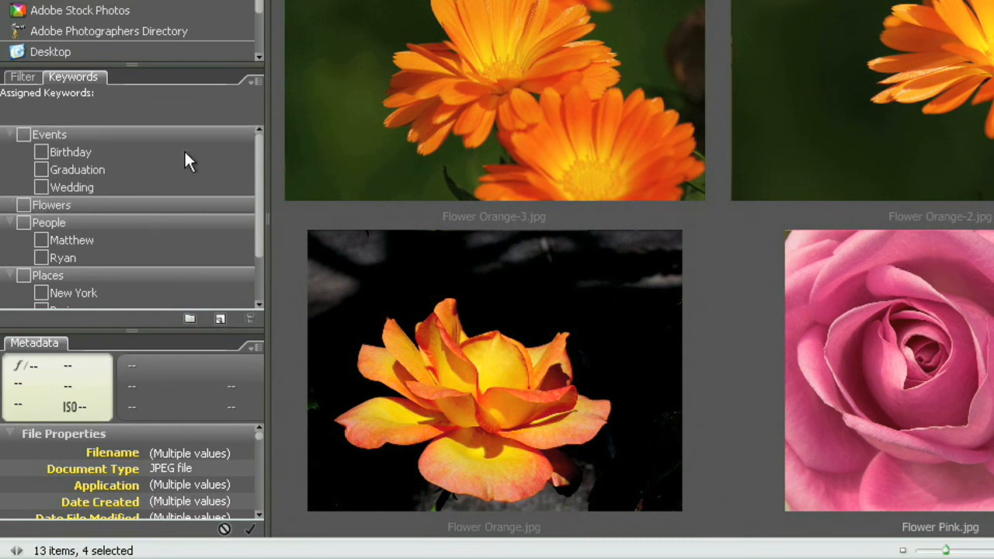
- Add the keyword "flowers" to the Flowers set
click(122, 201)
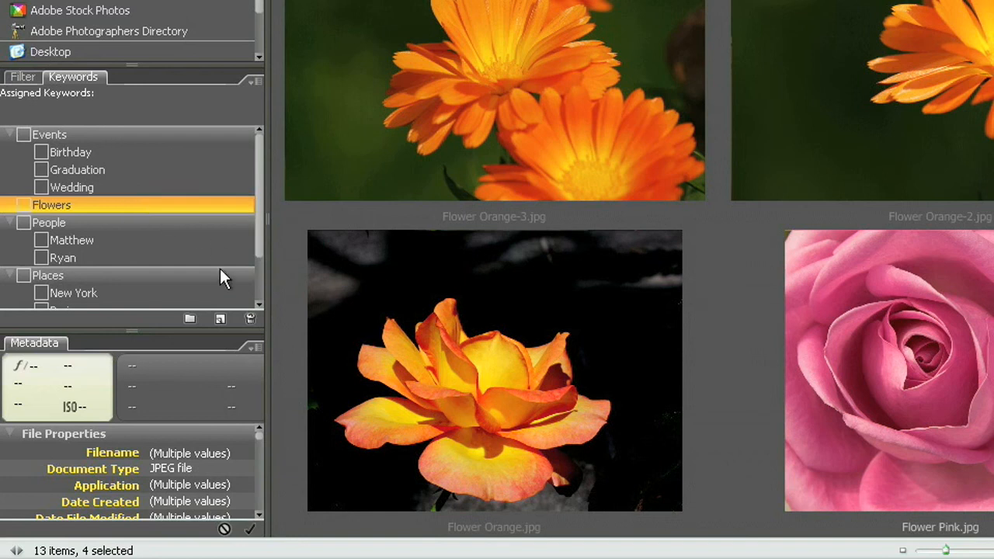
click(219, 319)
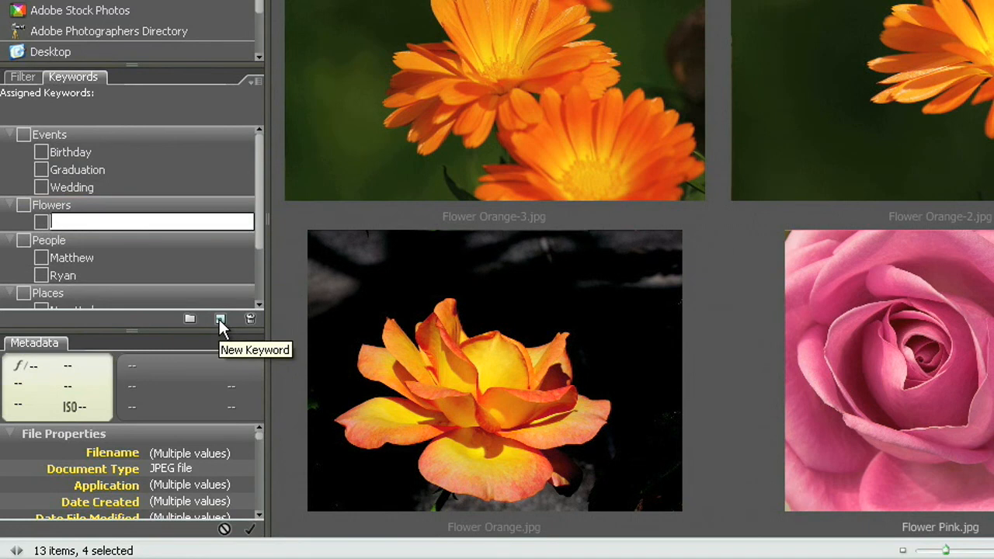
text(flower)
text(s)
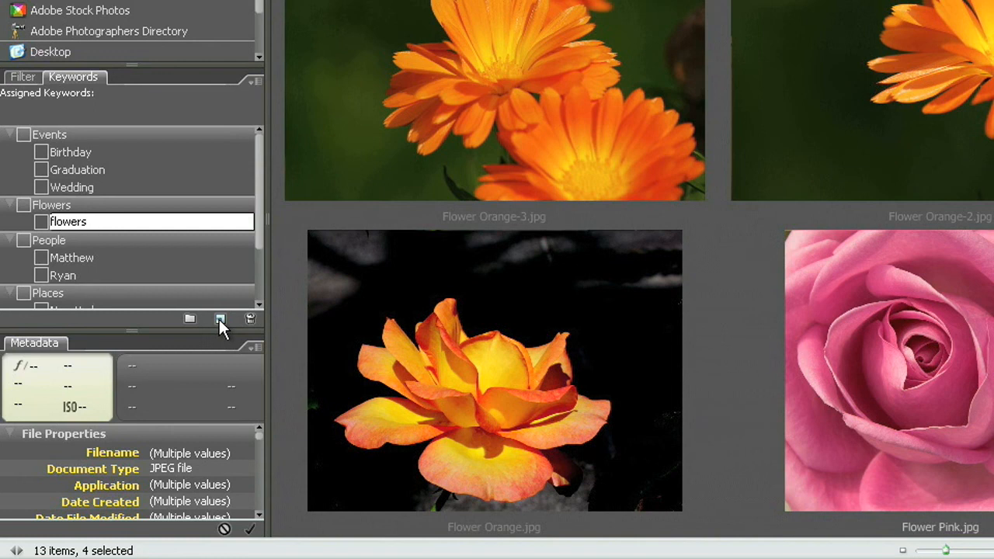
key(Return)
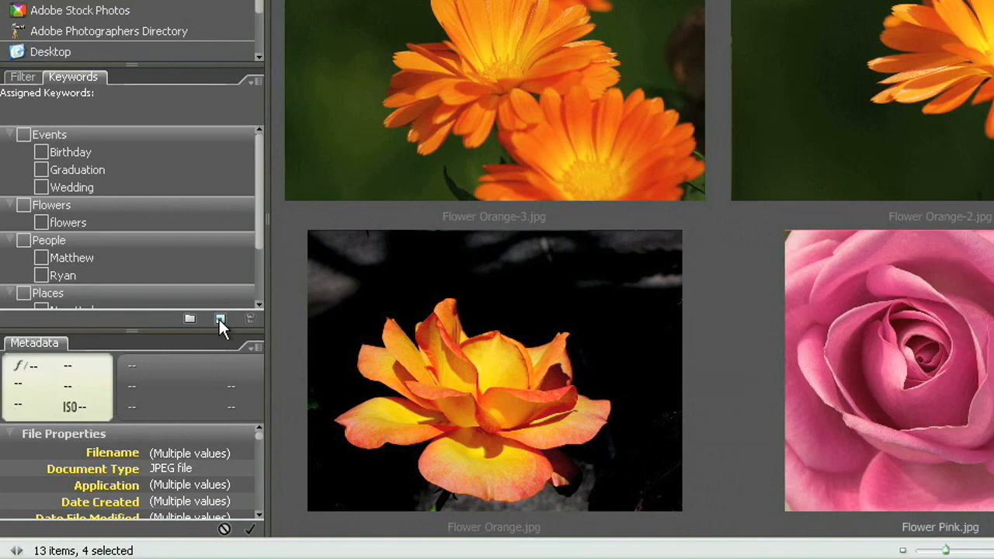
- Add the keywords "orange" and "pink" to the Flowers set
click(151, 206)
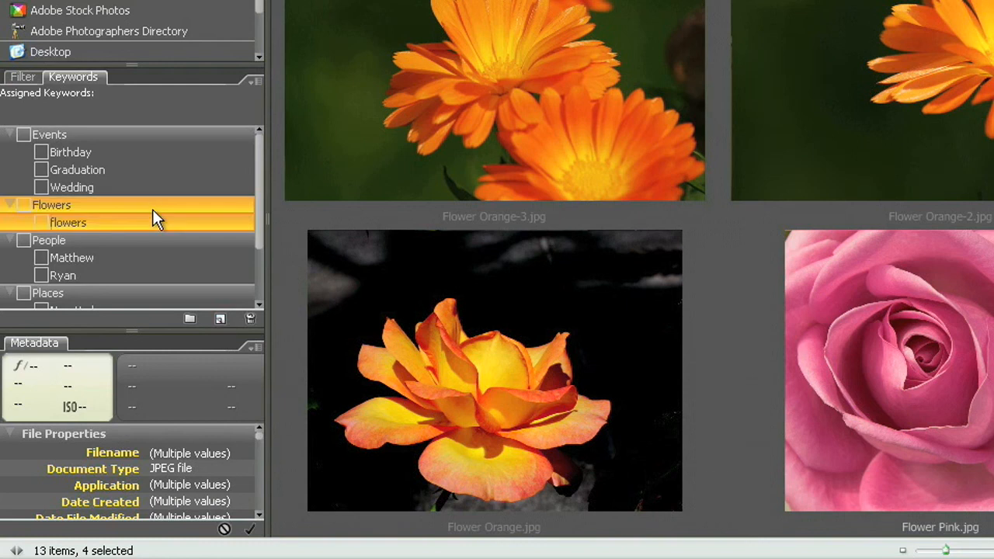
click(219, 320)
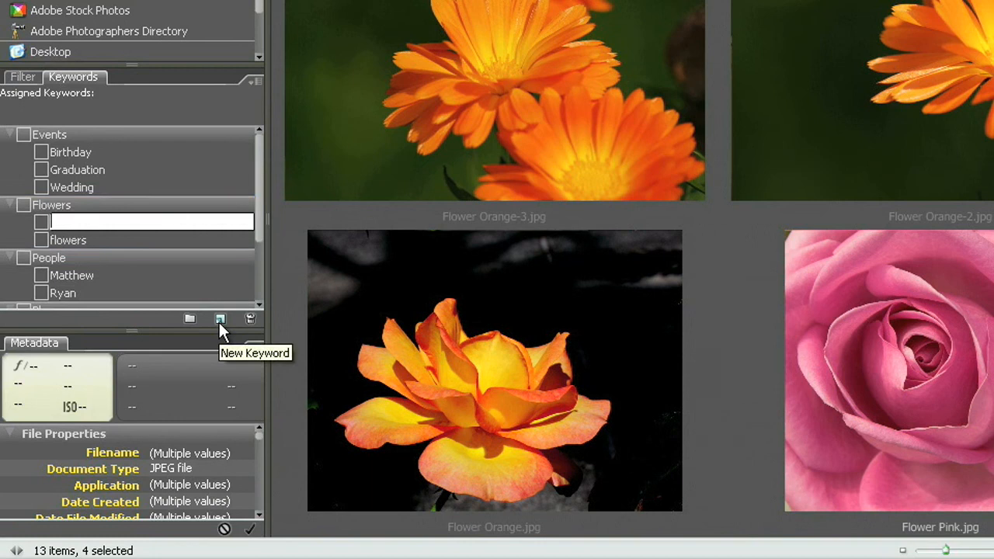
text(orange)
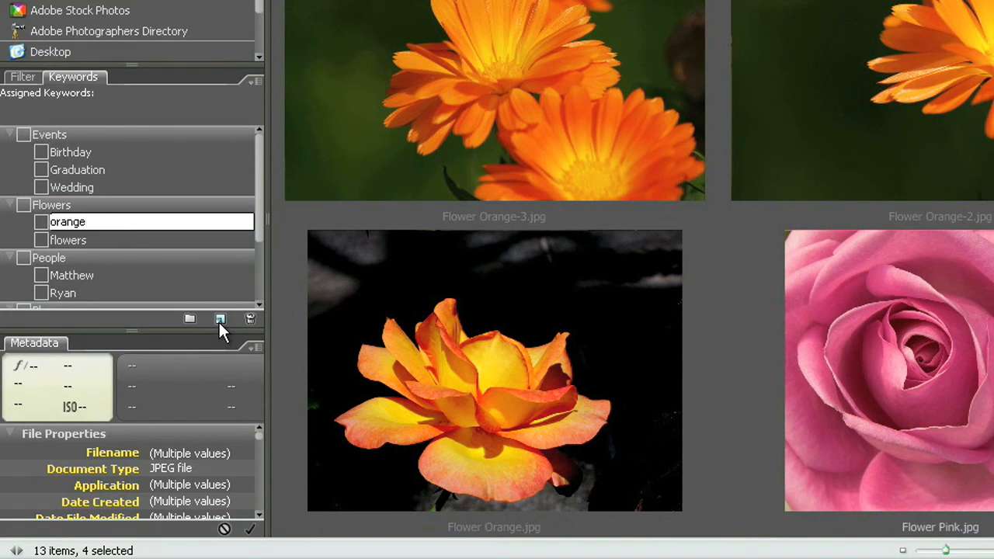
key(Return)
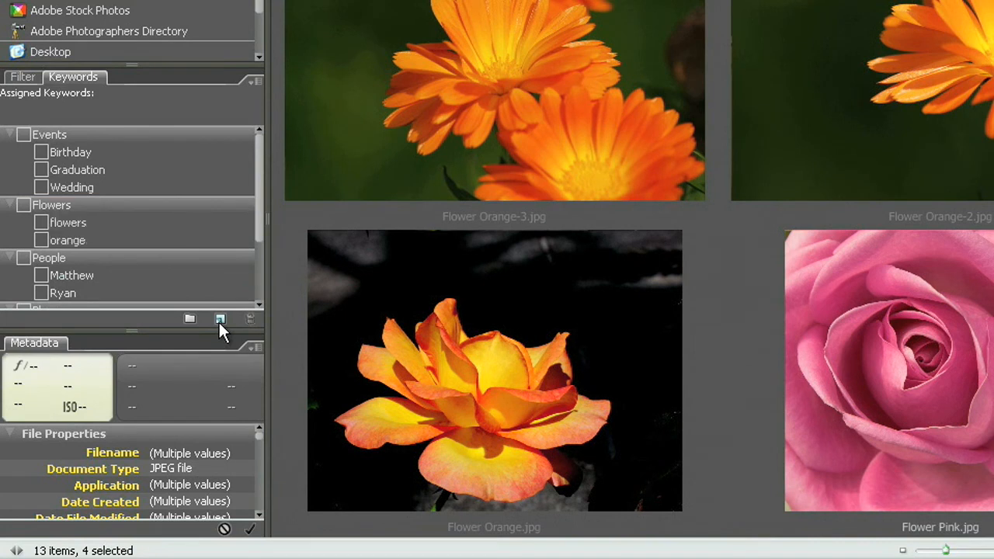
click(173, 205)
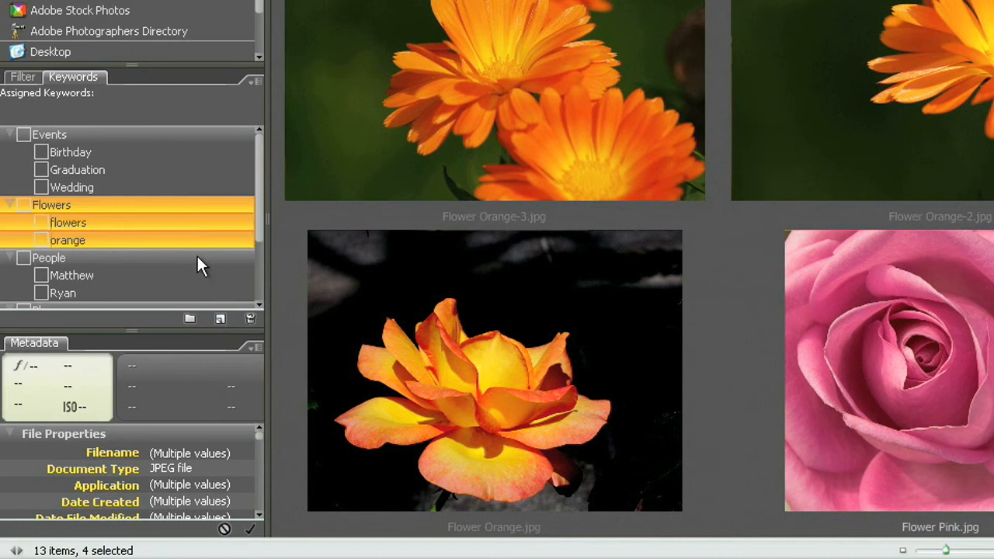
click(220, 318)
text(pink)
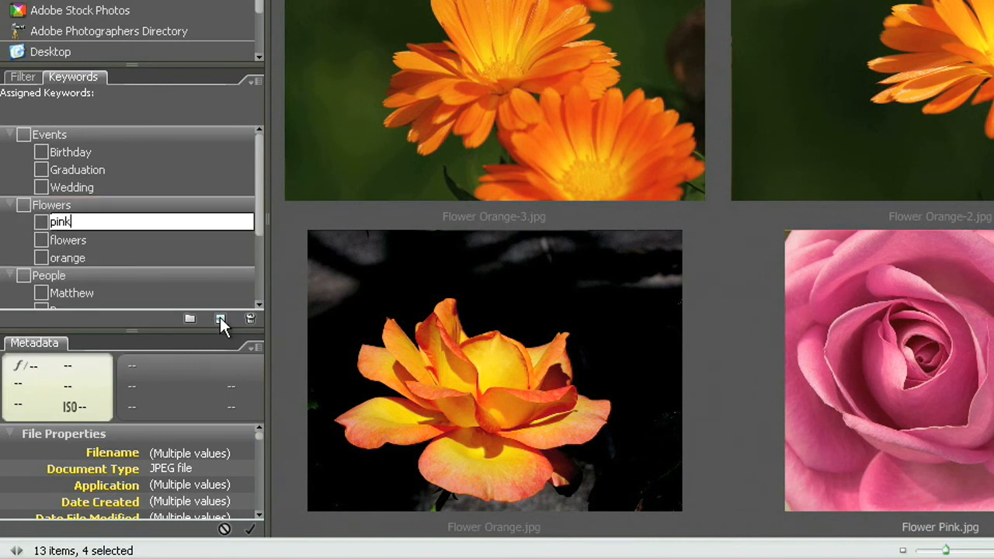
key(Return)
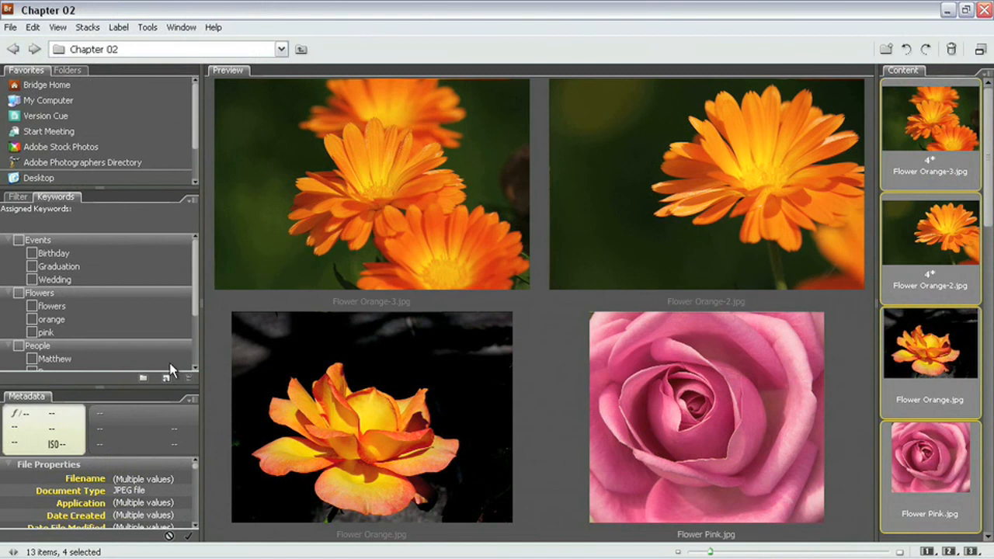
- Assign the whole Flowers keyword set to the four selected photos and remove the orange keyword from Flower Pink.jpg
click(18, 294)
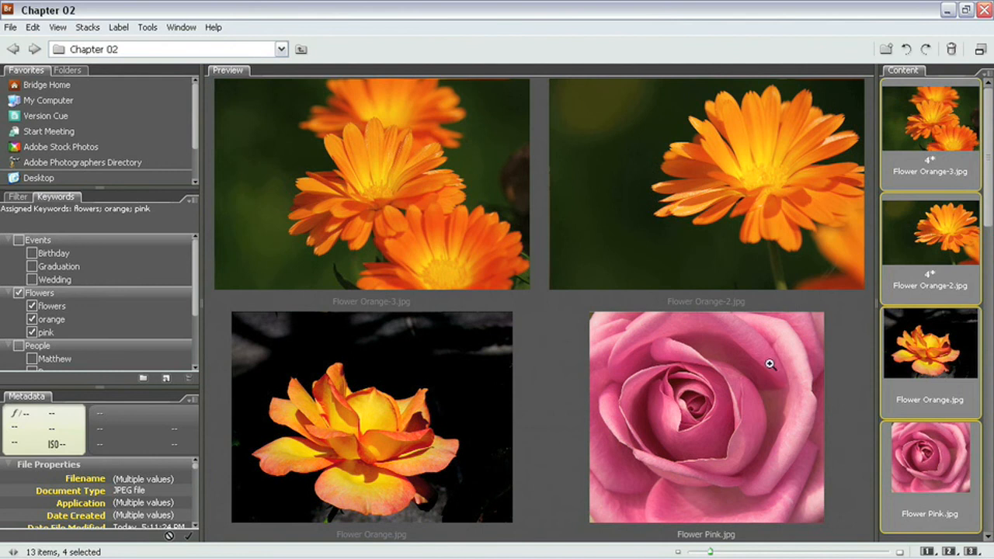
click(934, 444)
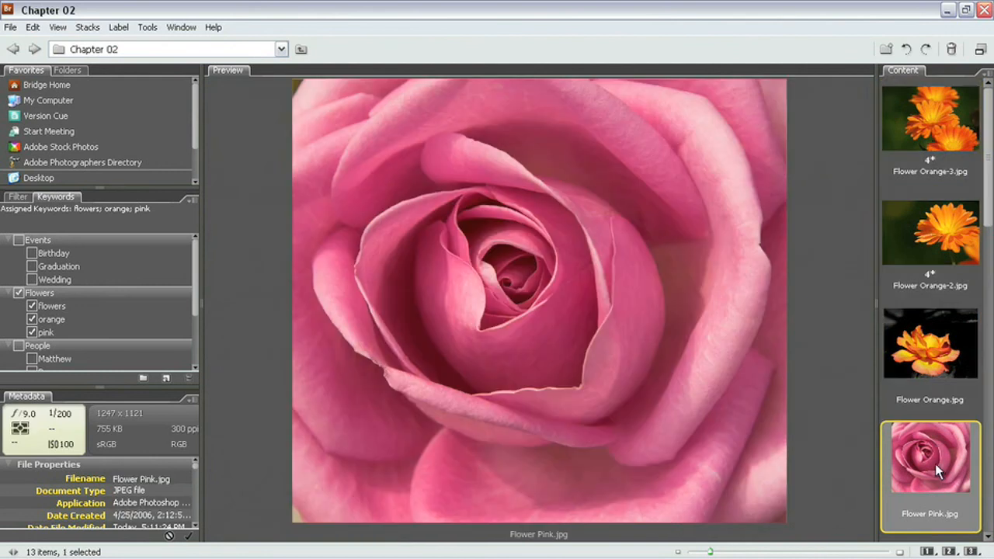
click(31, 319)
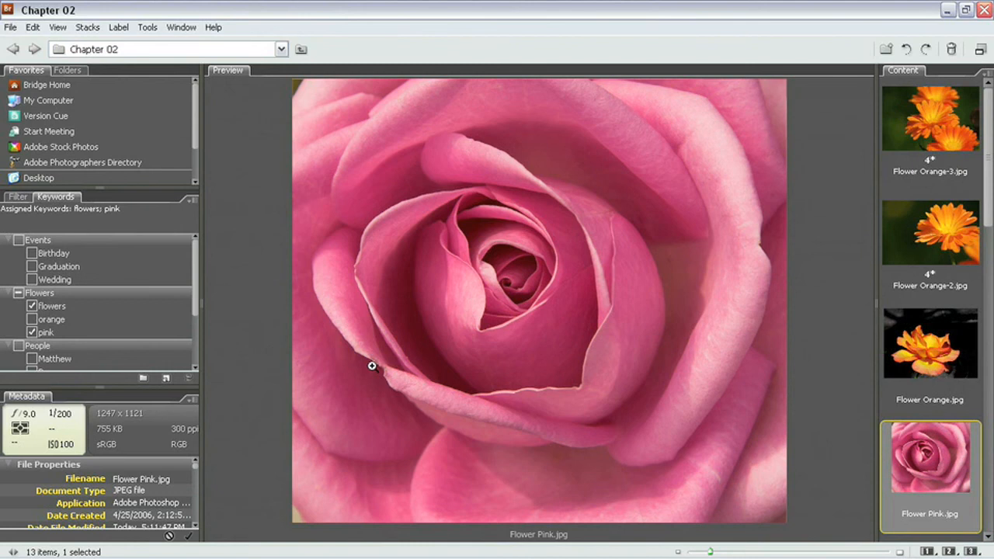
- Remove the pink keyword from the three orange flower photos and check the keywords assigned to Flower Pink.jpg
click(936, 351)
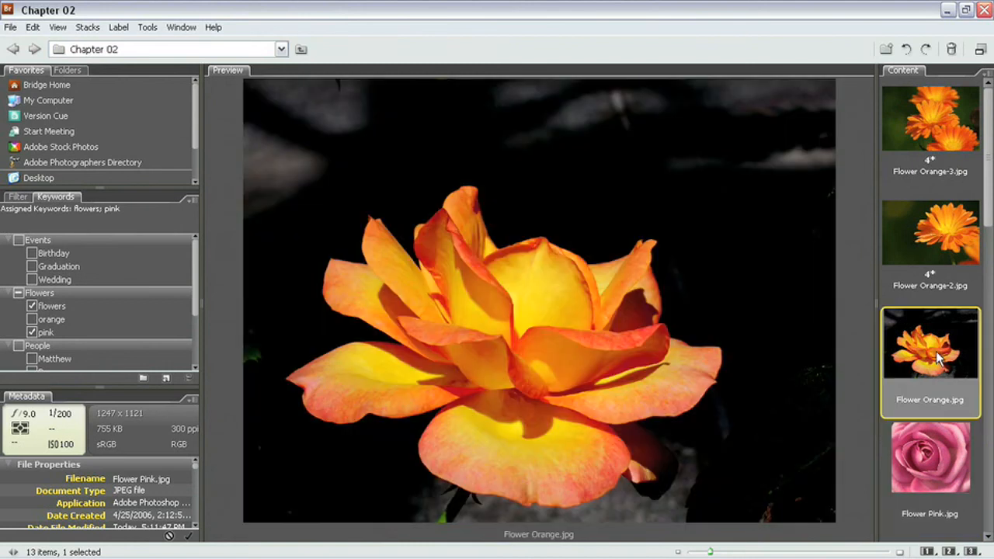
shift+click(945, 147)
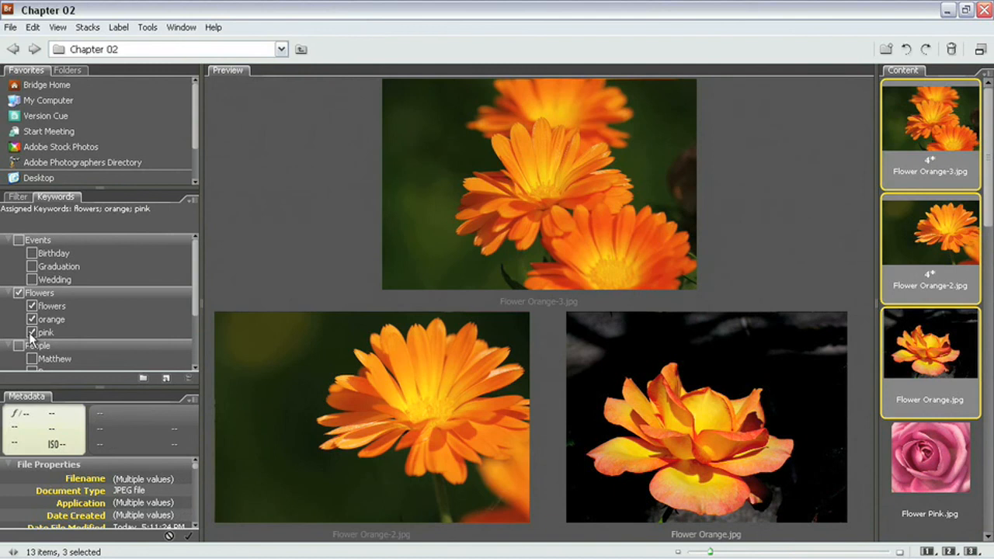
click(32, 332)
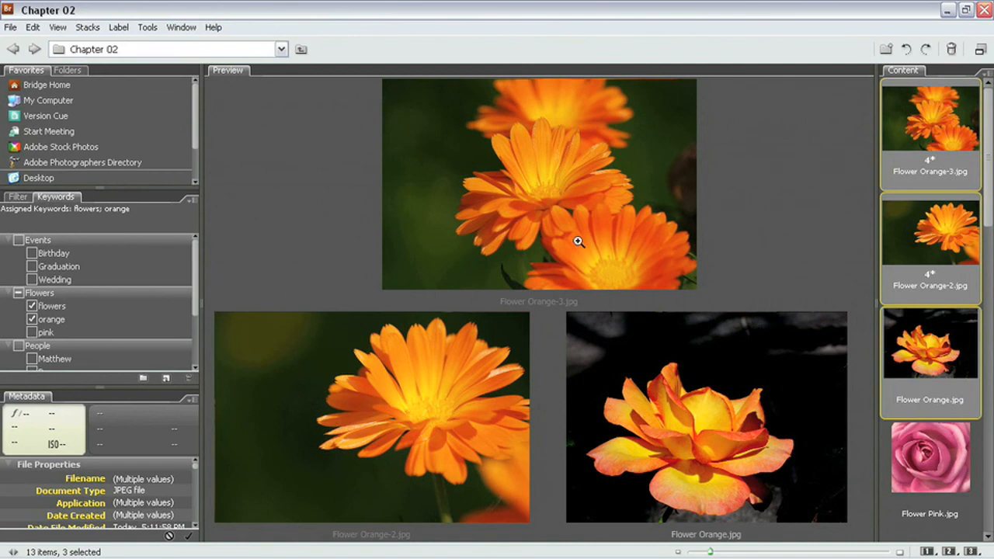
click(928, 457)
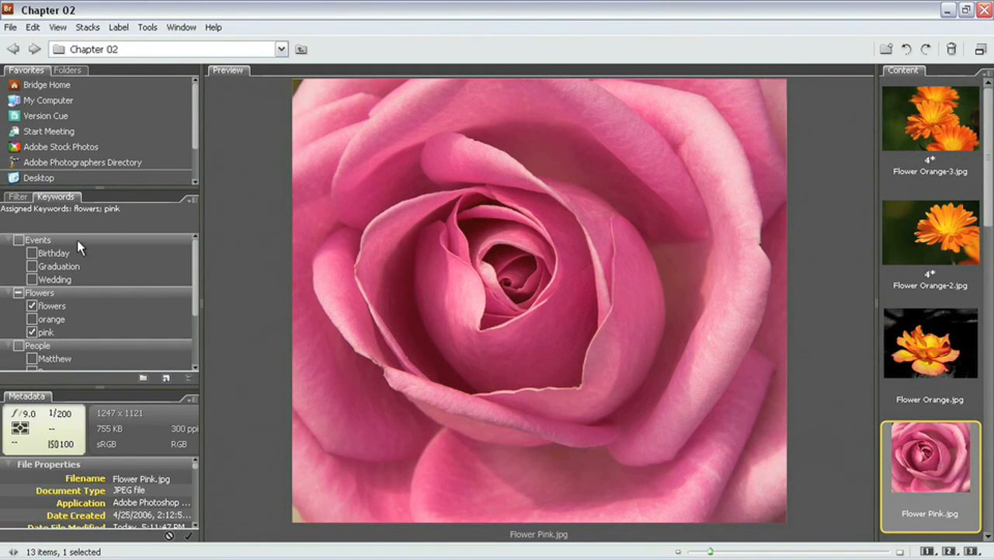
- Filter the photos by the keyword flowers and separately by orange, clearing each filter after viewing
click(21, 198)
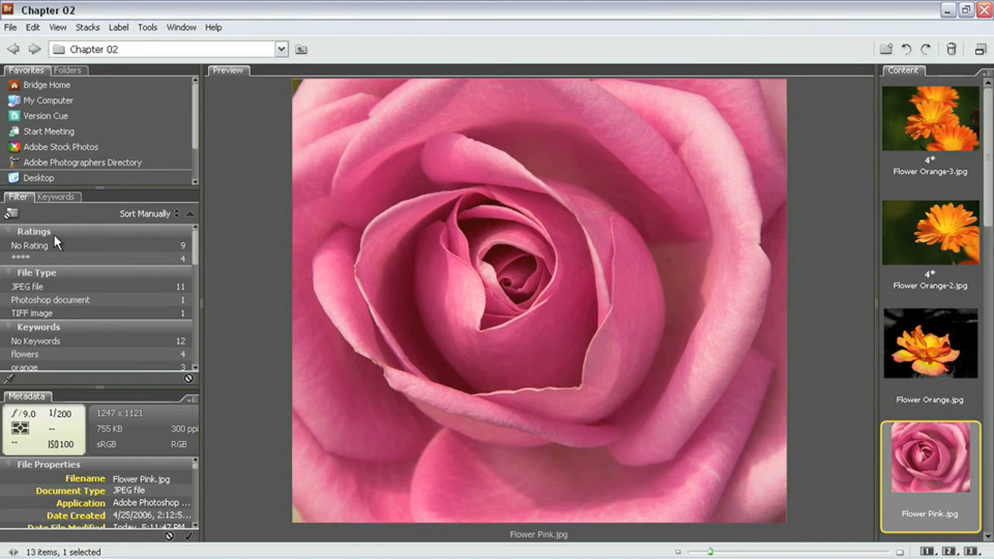
scroll(149, 292, down, 1)
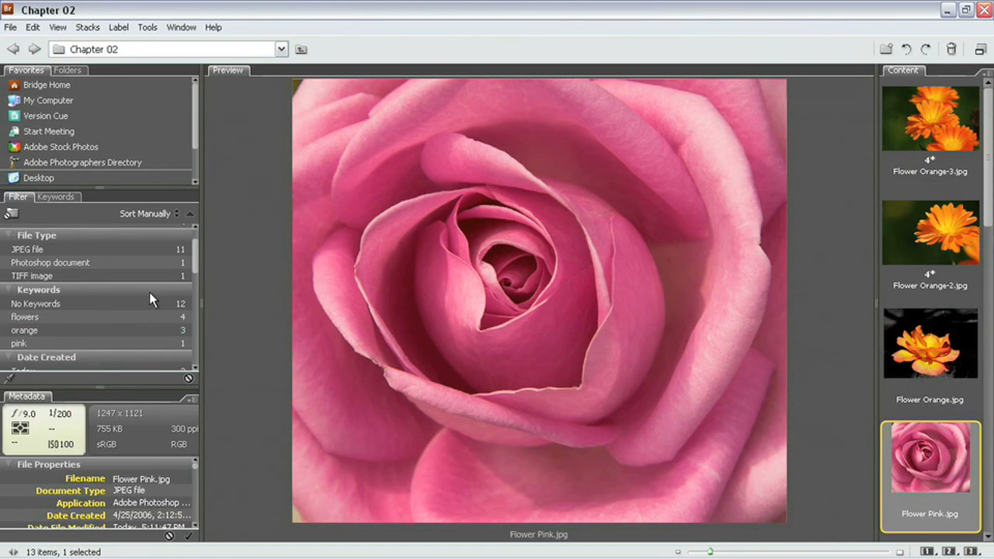
click(7, 317)
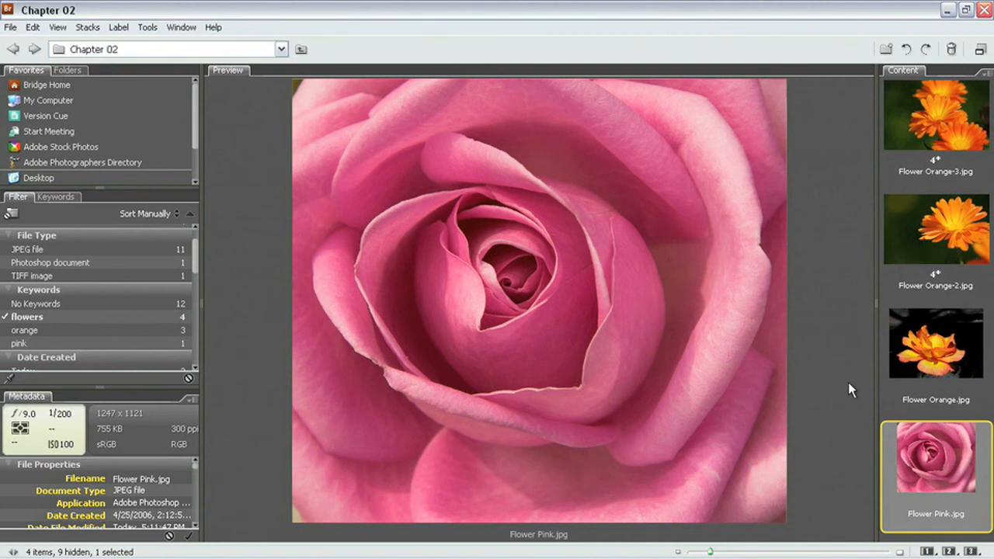
click(7, 332)
click(6, 319)
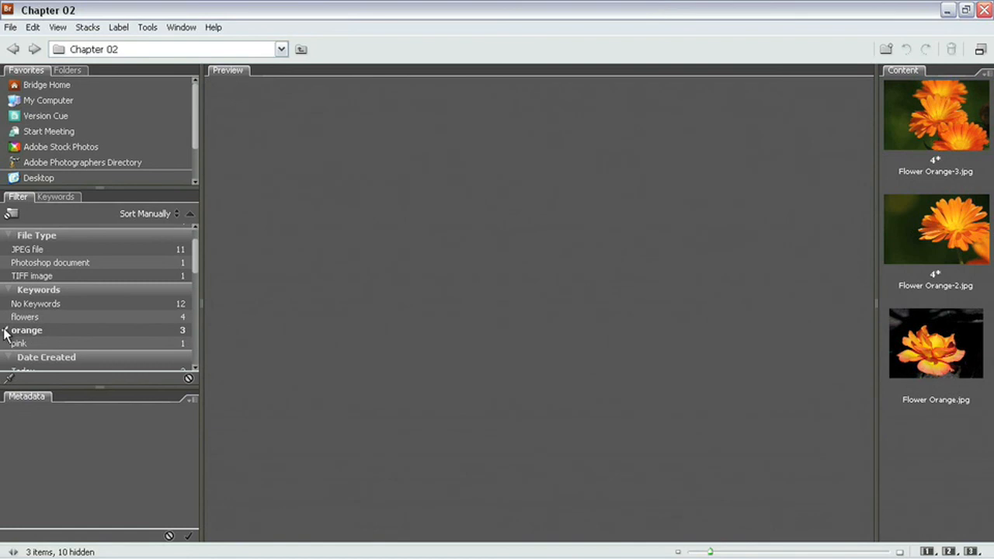
click(6, 331)
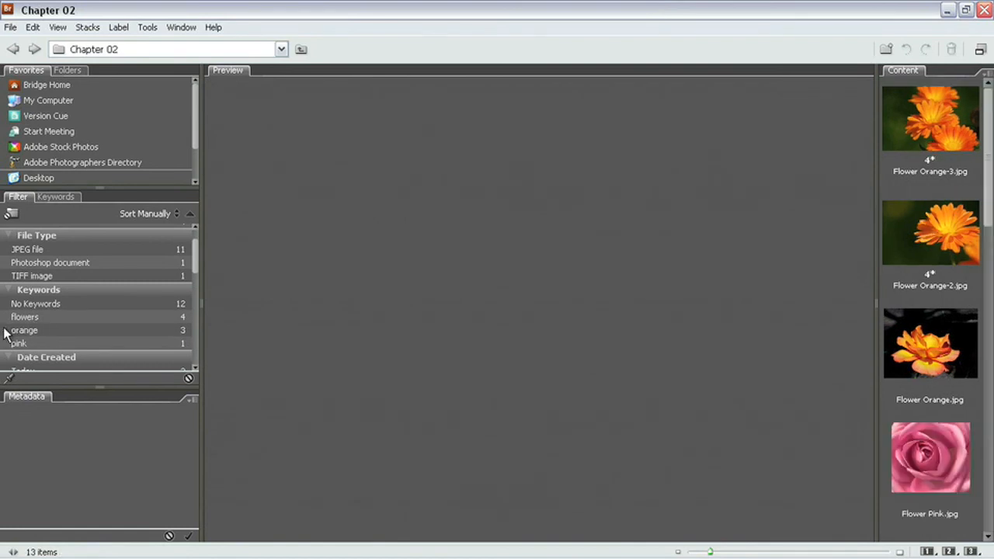
- Filter the photos by the keyword pink and switch the filter back to flowers only
click(5, 343)
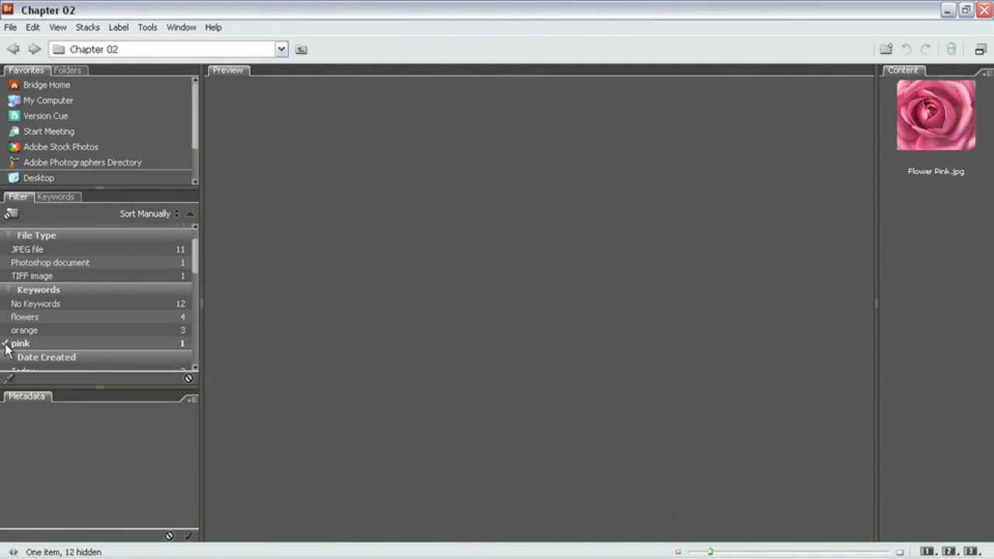
click(5, 318)
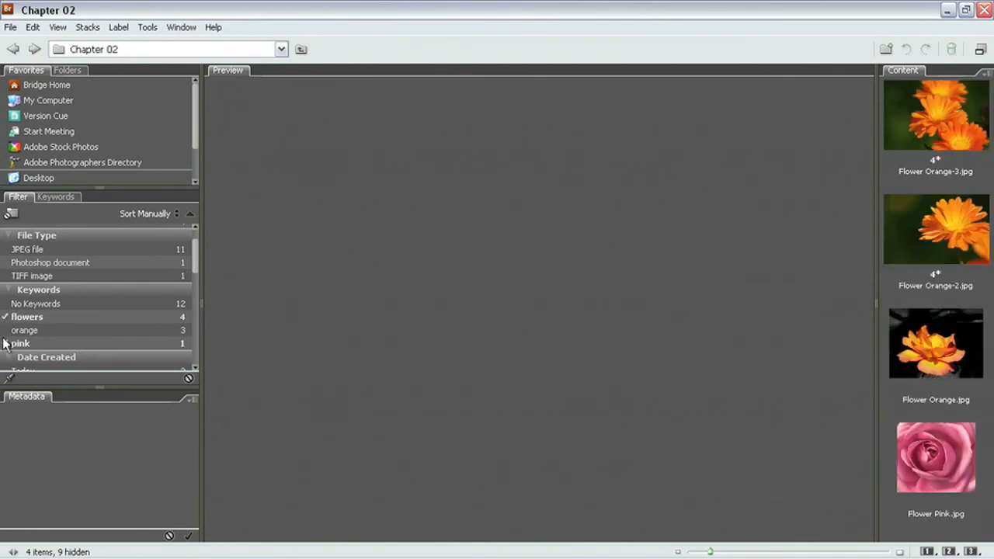
click(5, 344)
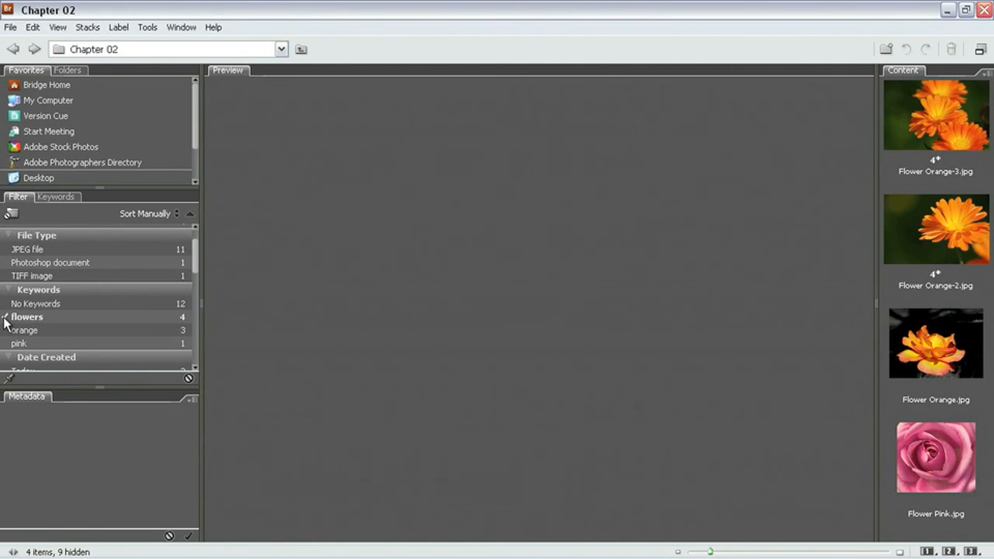